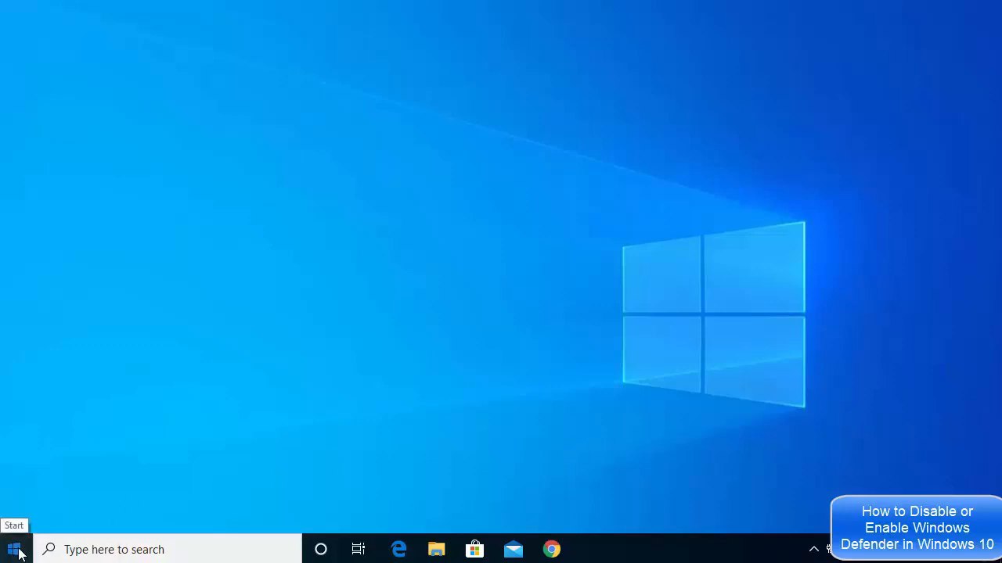
# Step: Open the Virus & threat protection settings of Windows Security, starting from Update & Security in Windows Settings
pyautogui.click(16, 551)
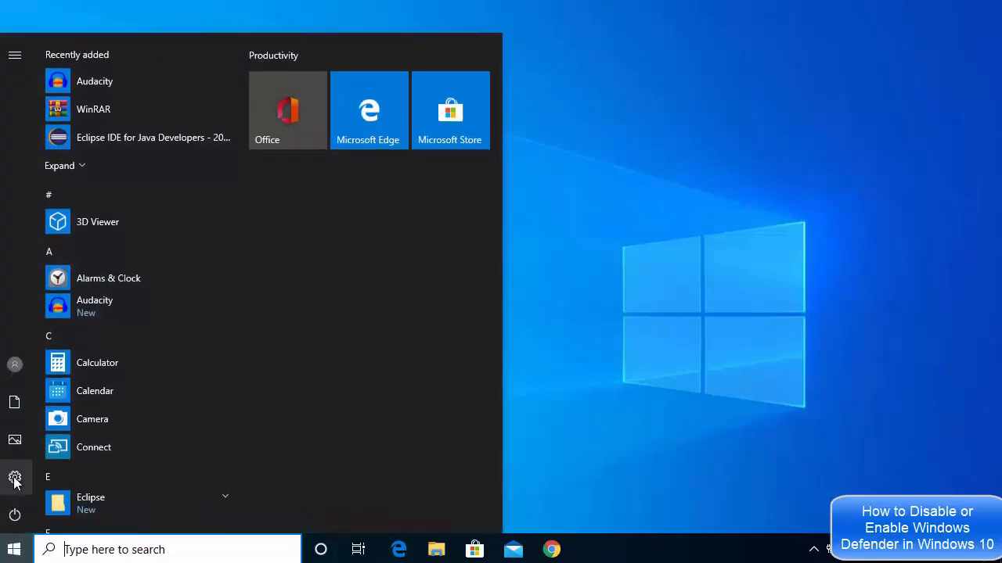
pyautogui.moveTo(14, 481)
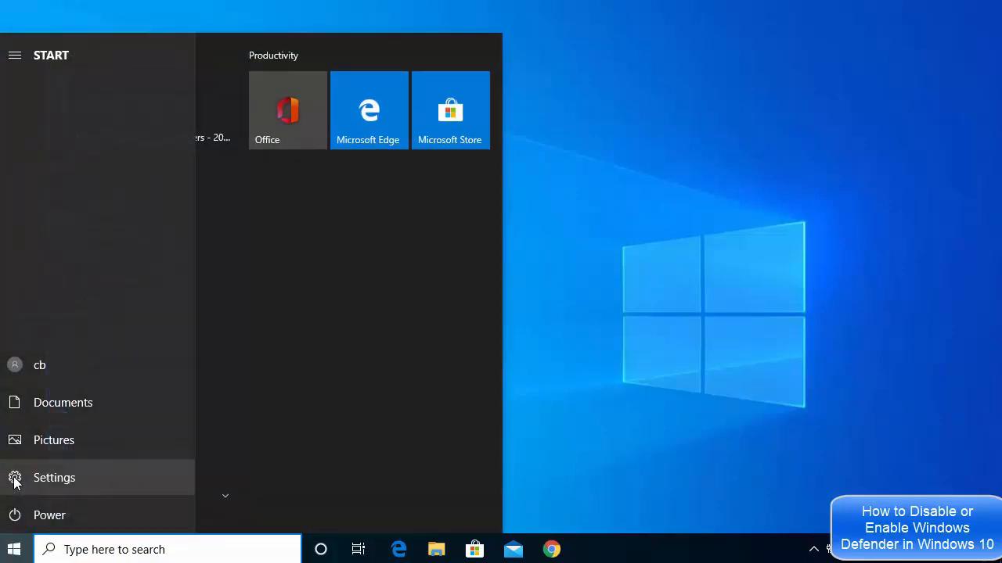
pyautogui.click(15, 479)
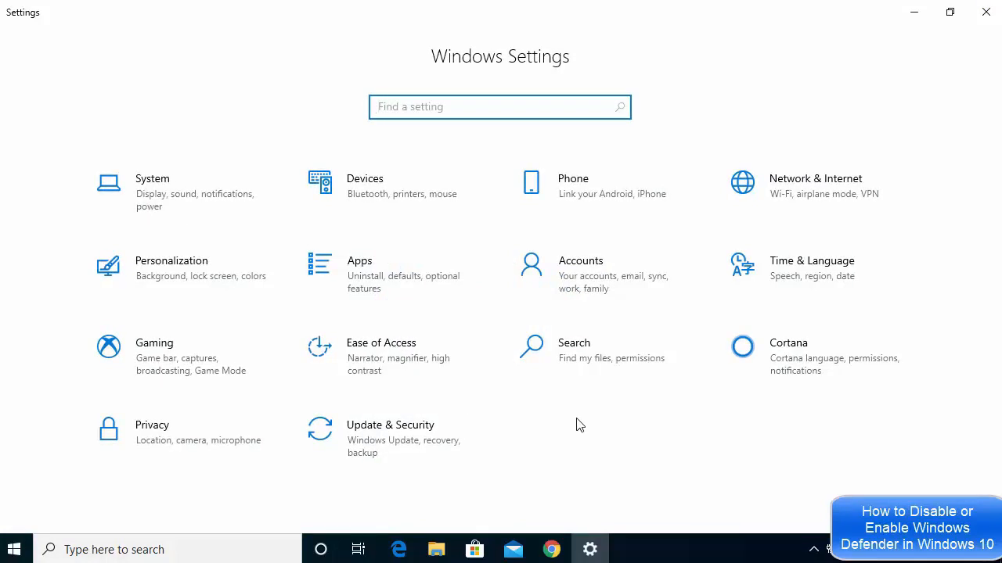
pyautogui.click(404, 435)
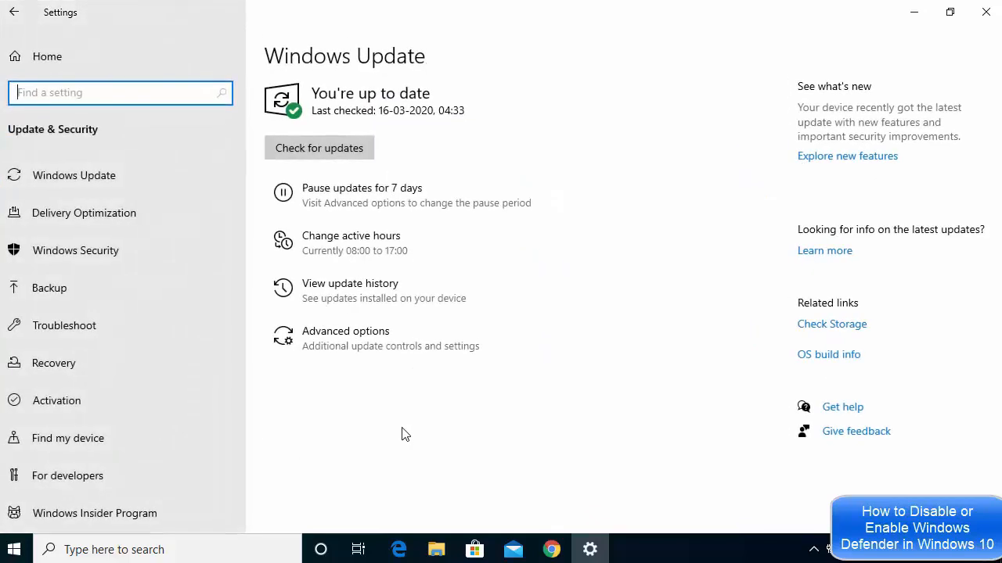
pyautogui.click(103, 254)
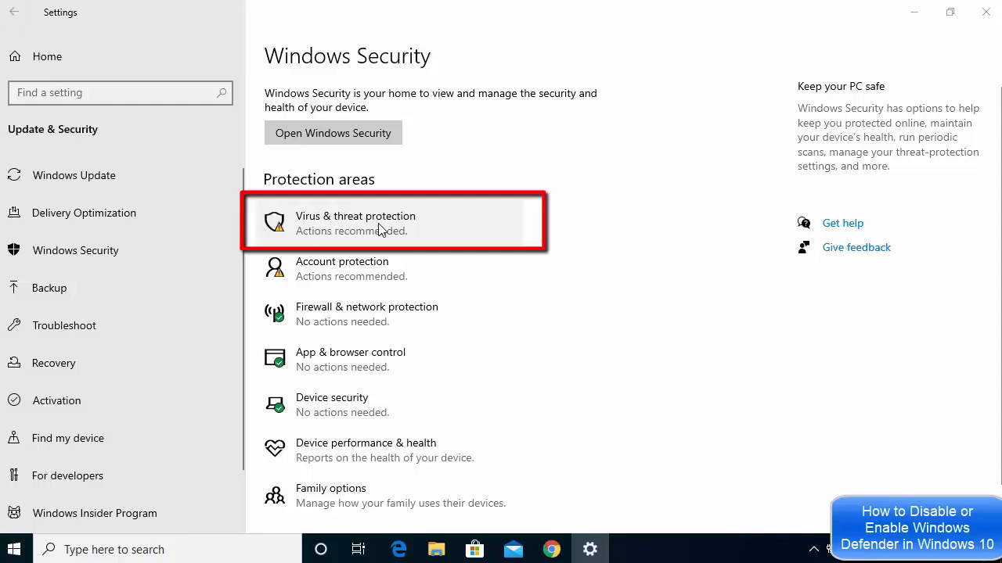
pyautogui.click(380, 229)
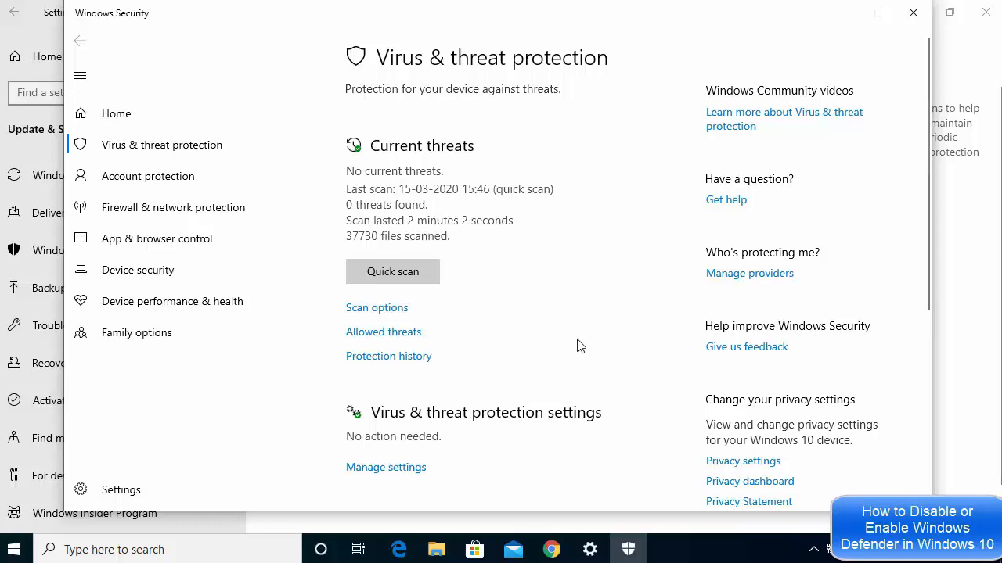
pyautogui.click(385, 468)
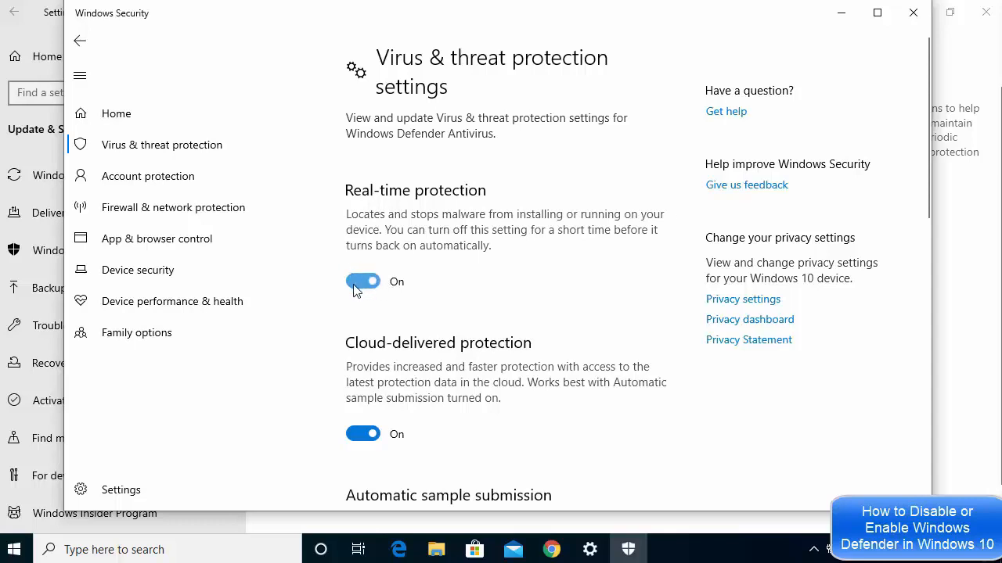
# Step: Turn Real-time protection off, allowing Windows Security to make changes, and switch it back on; repeat the off-on toggle once
pyautogui.click(353, 288)
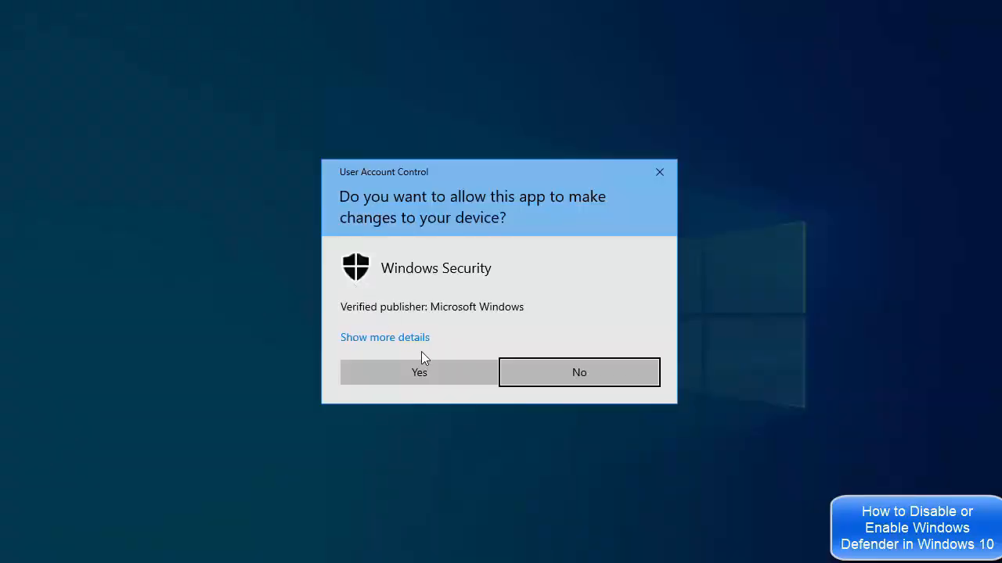
pyautogui.click(436, 373)
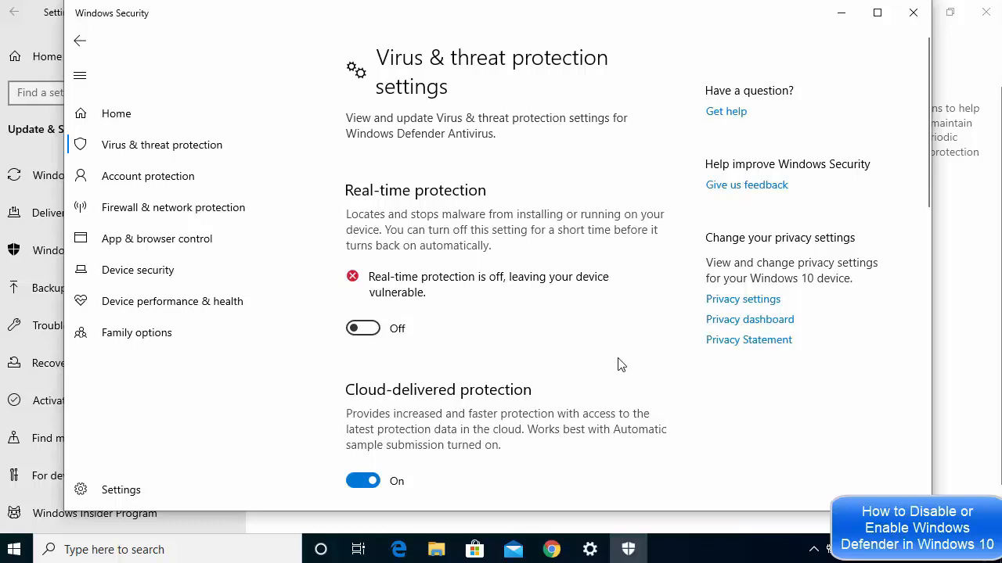
pyautogui.click(371, 329)
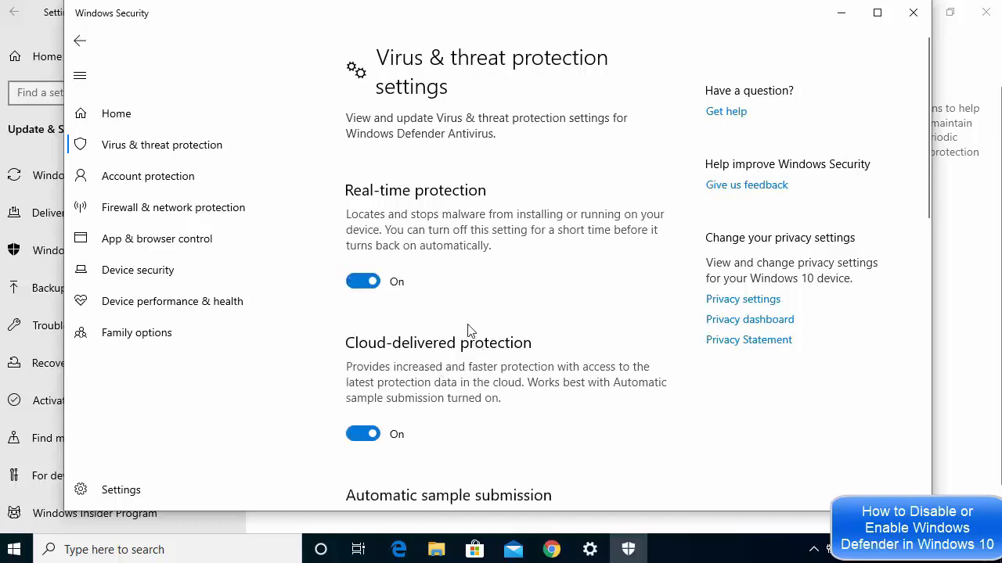
pyautogui.click(357, 281)
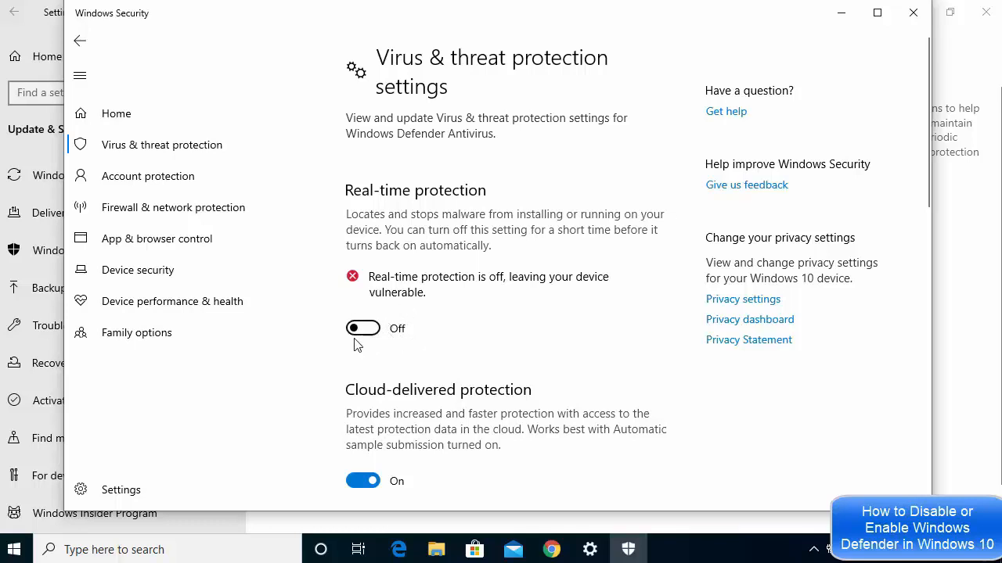
pyautogui.click(372, 328)
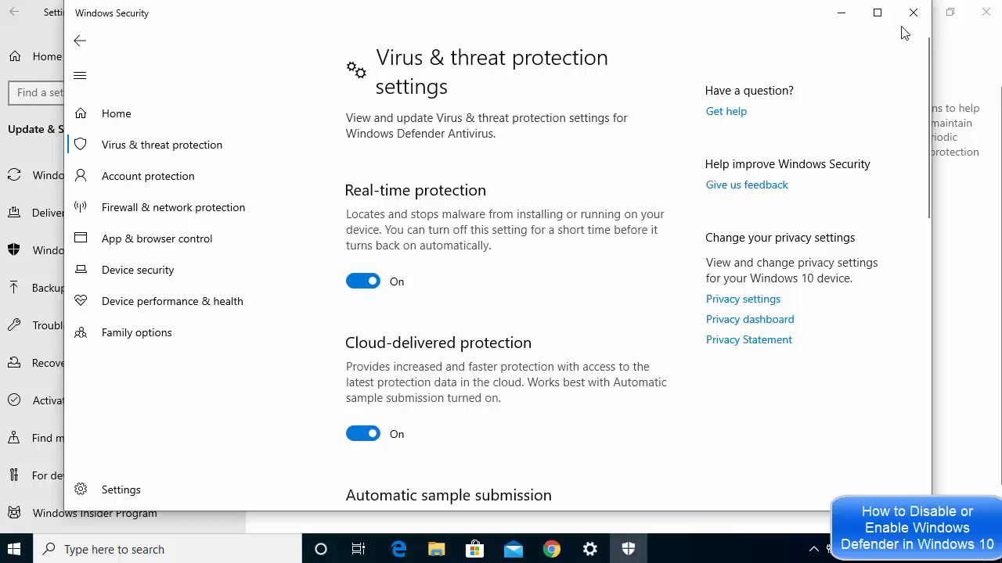
# Step: Search Windows for regedit, open Registry Editor with permission to make changes, and restore its window to a smaller size
pyautogui.click(972, 58)
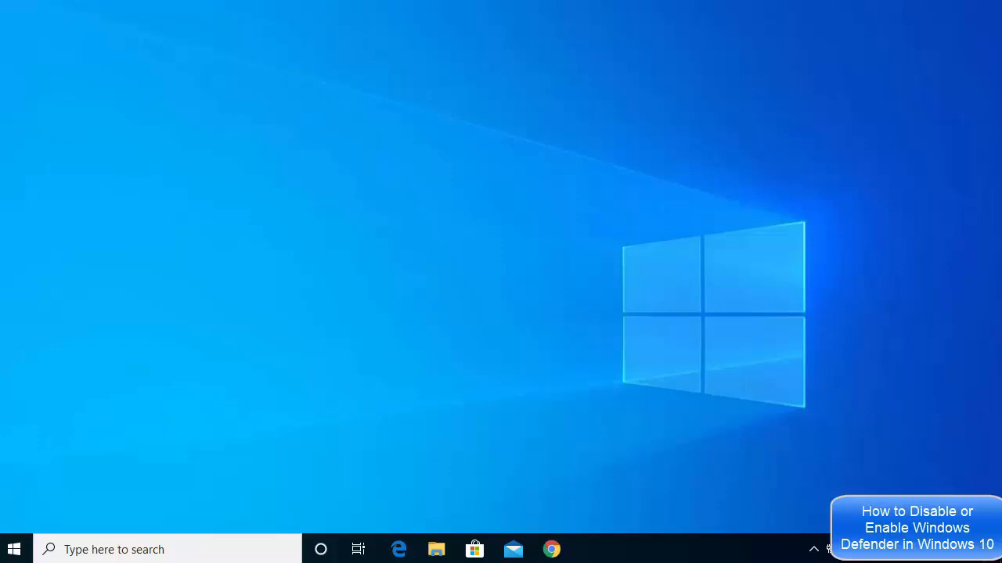
pyautogui.click(172, 550)
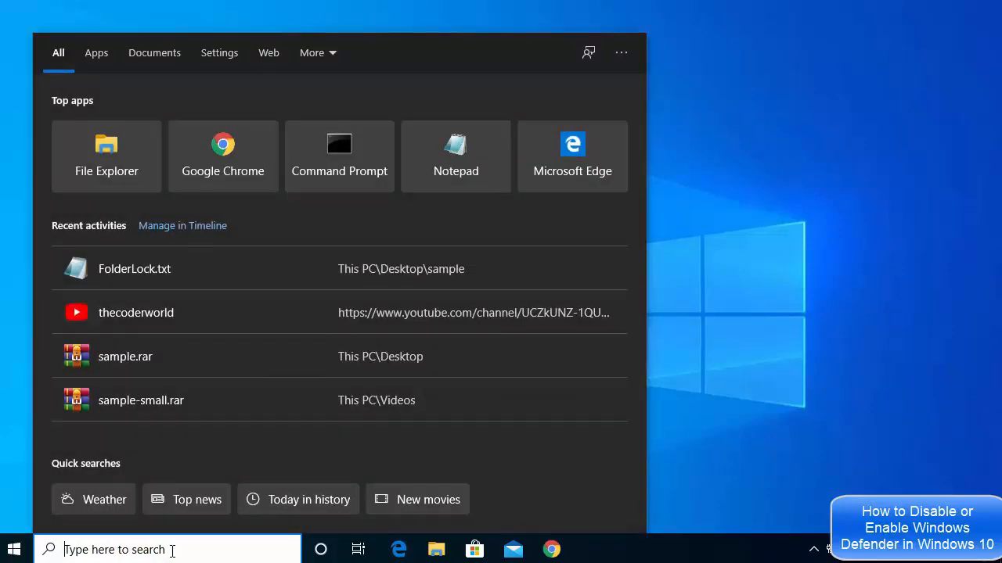
pyautogui.write('r')
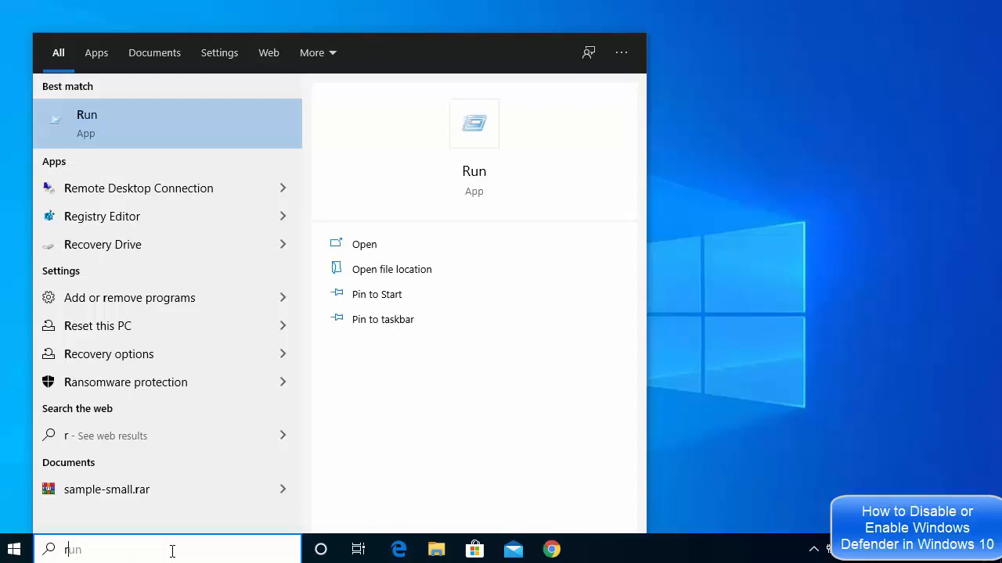
pyautogui.write('egedi')
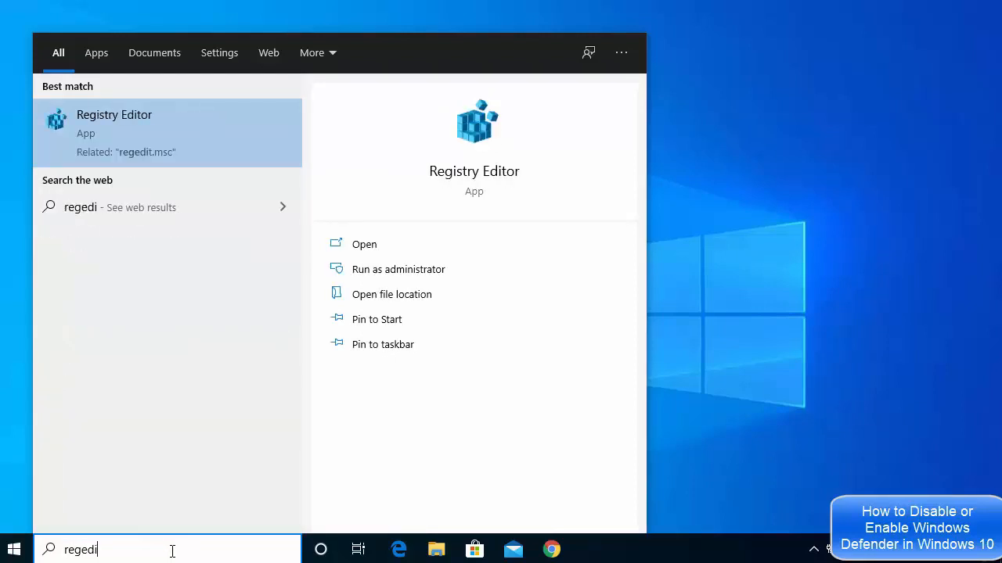
pyautogui.write('t')
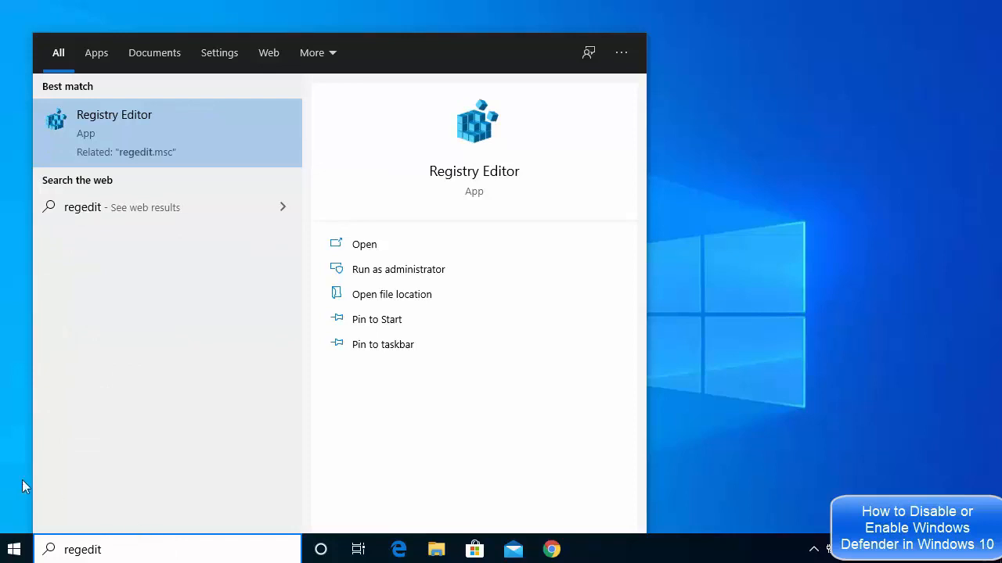
pyautogui.click(110, 125)
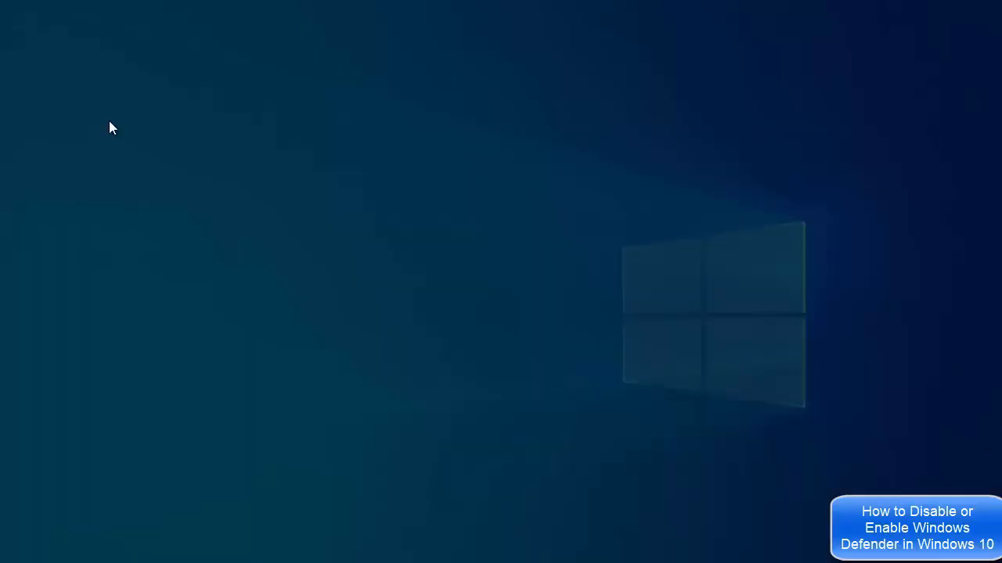
pyautogui.click(385, 376)
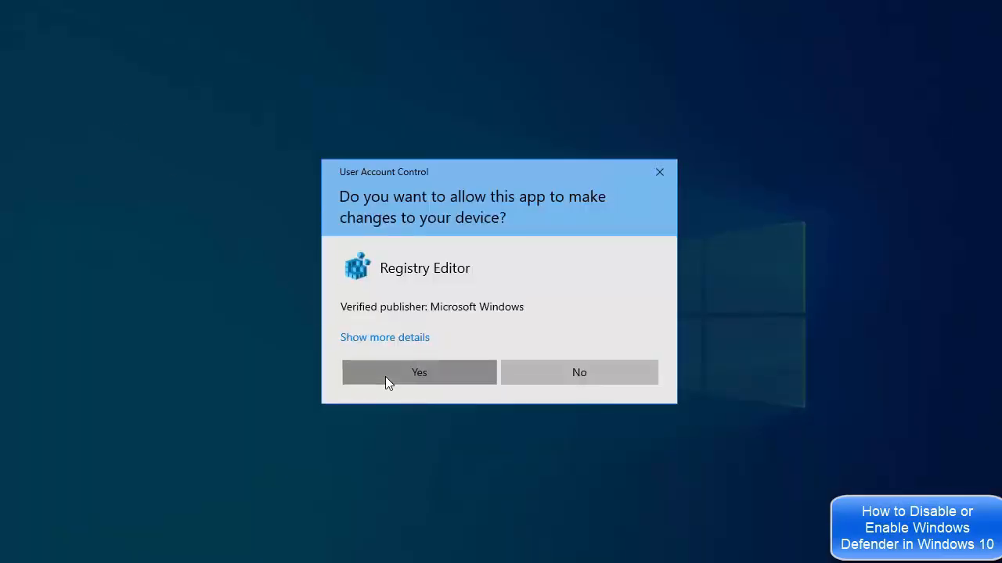
pyautogui.click(792, 115)
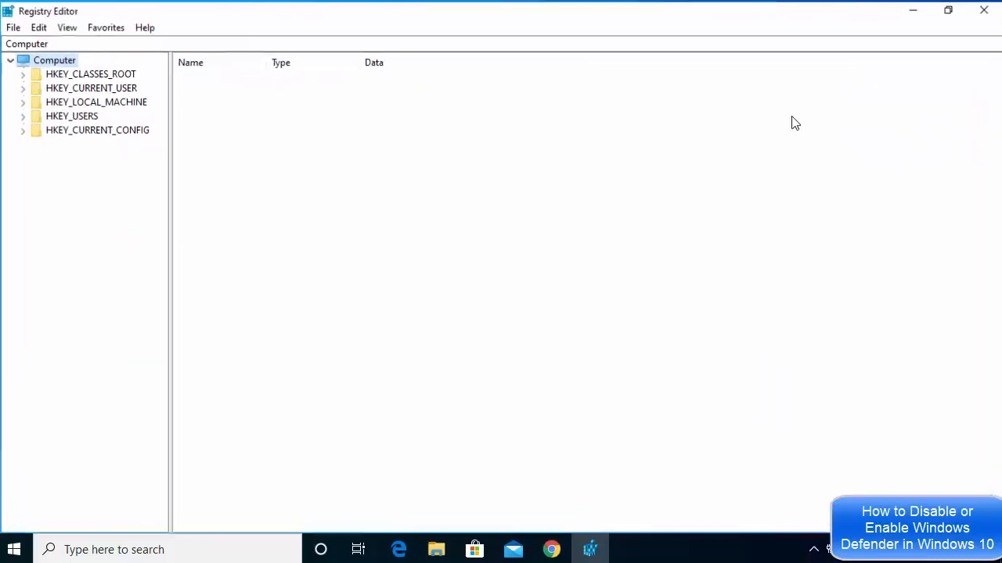
pyautogui.doubleClick(419, 4)
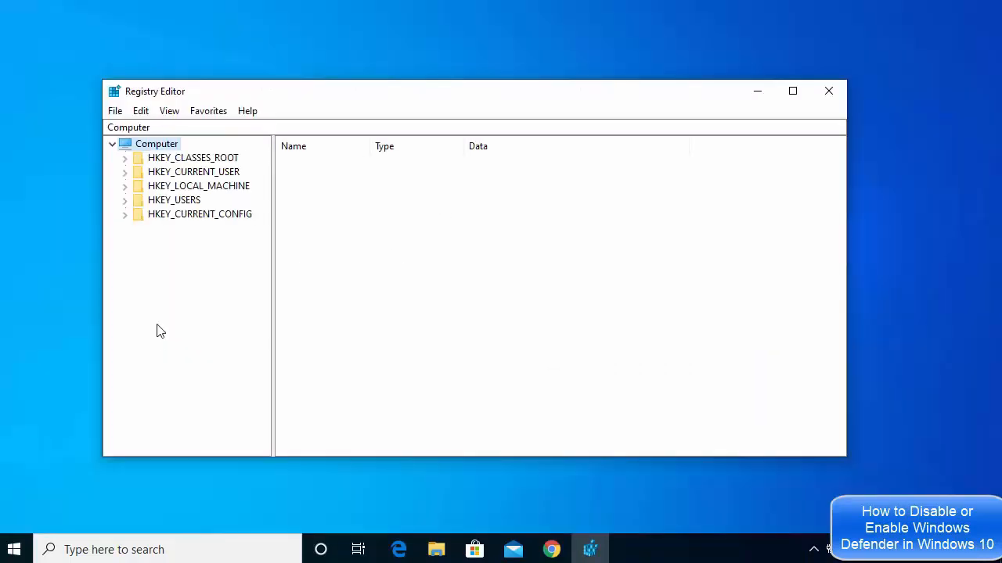
# Step: Go to the registry key HKEY_LOCAL_MACHINE\SOFTWARE\Policies\Microsoft\Windows Defender, widening the key tree so full names fit, and expand it
pyautogui.click(125, 186)
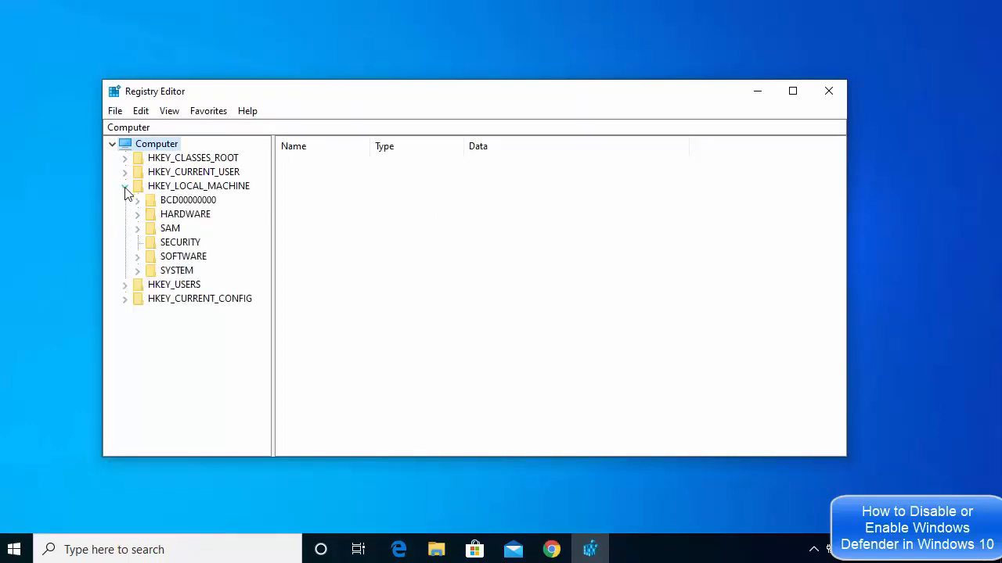
pyautogui.click(138, 261)
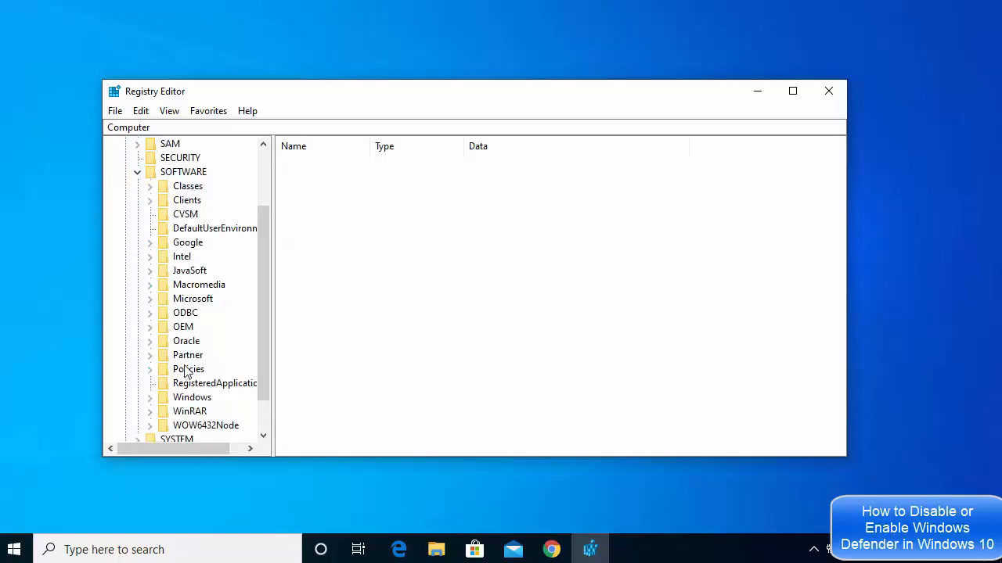
pyautogui.click(150, 371)
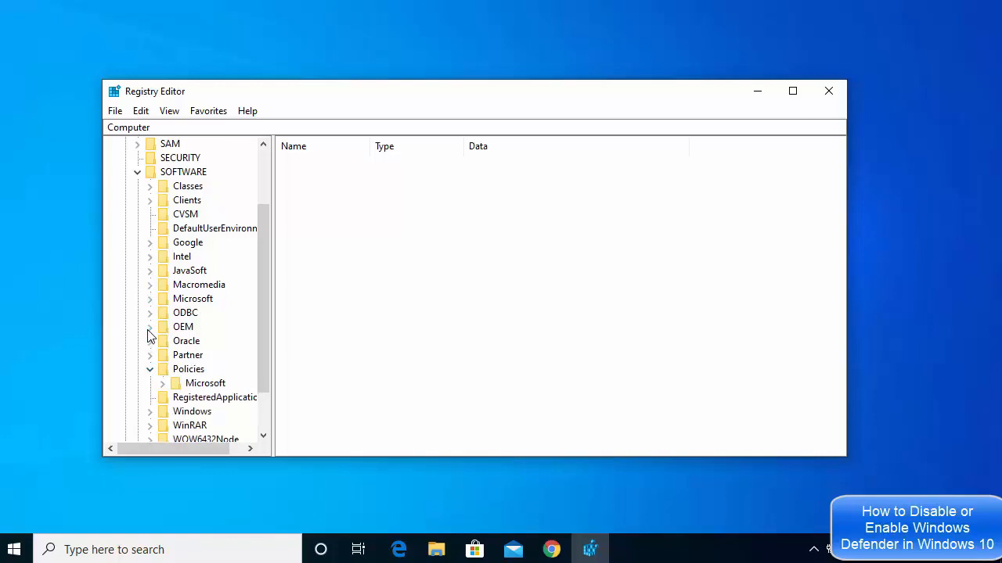
pyautogui.scroll(-1, 150, 334)
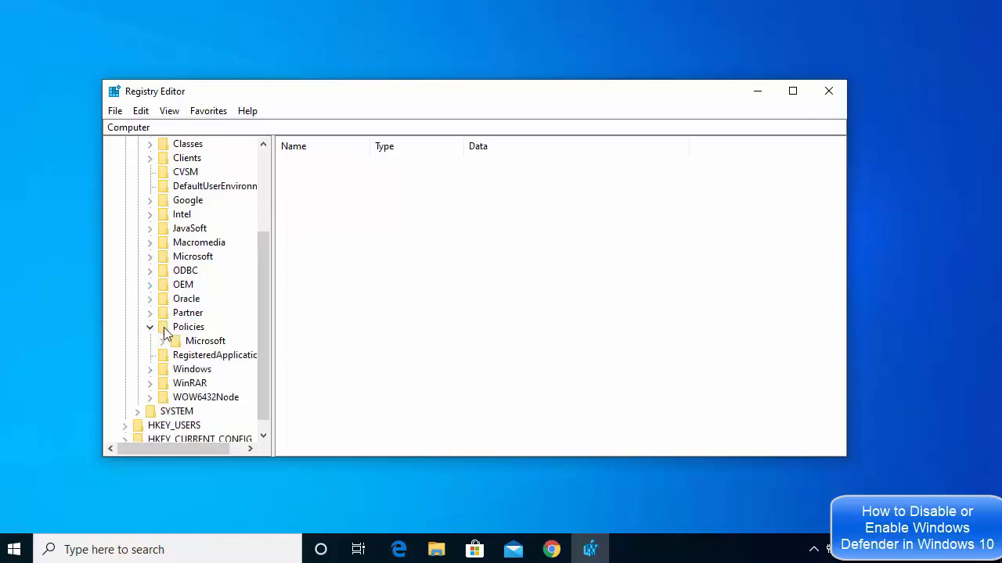
pyautogui.click(162, 341)
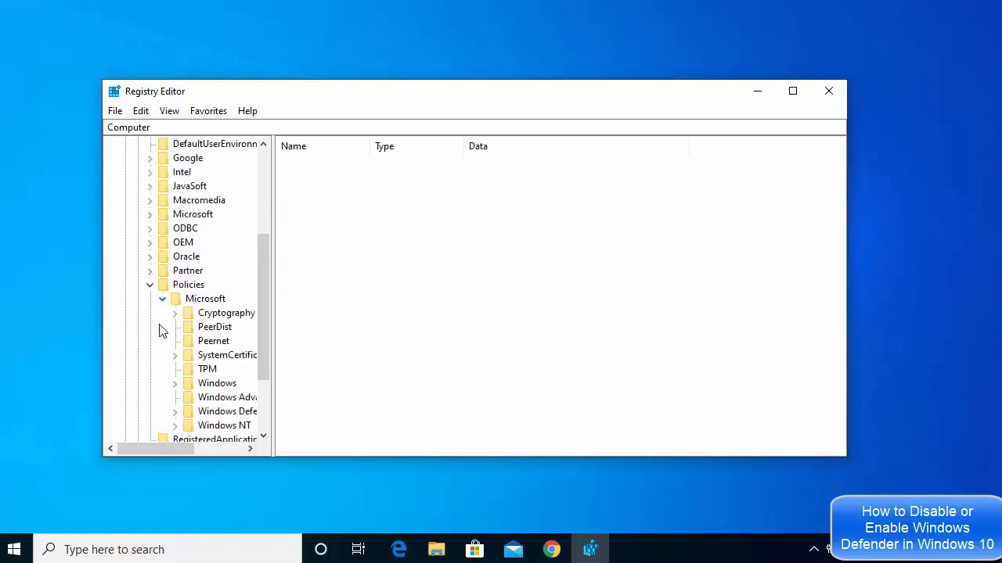
pyautogui.scroll(-1, 161, 337)
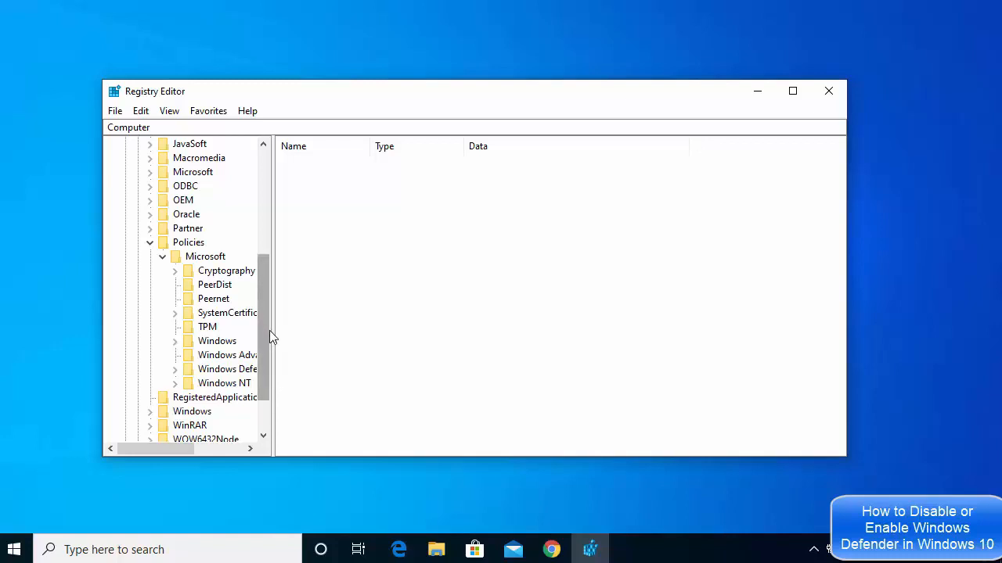
pyautogui.moveTo(271, 335); pyautogui.dragTo(380, 338)
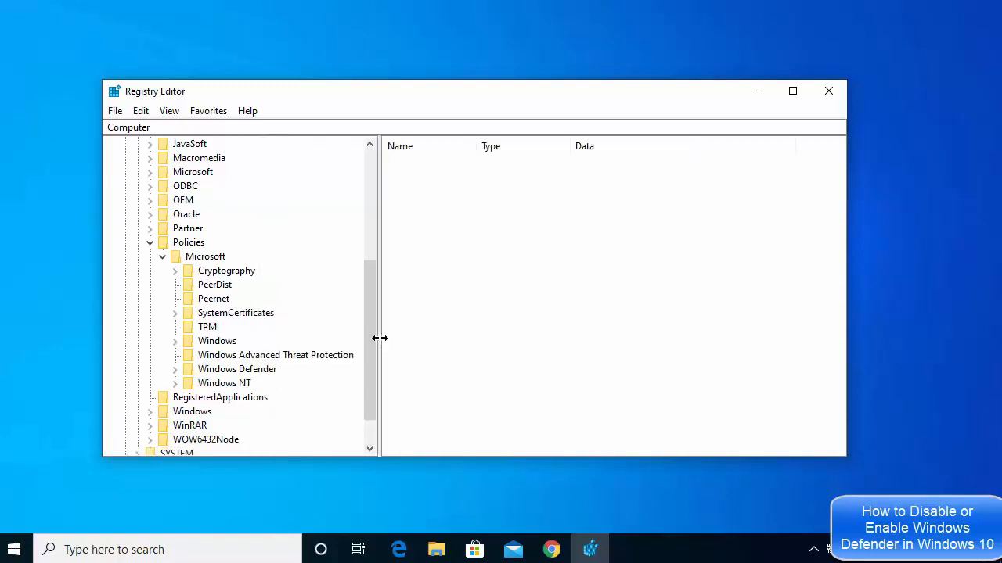
pyautogui.click(227, 370)
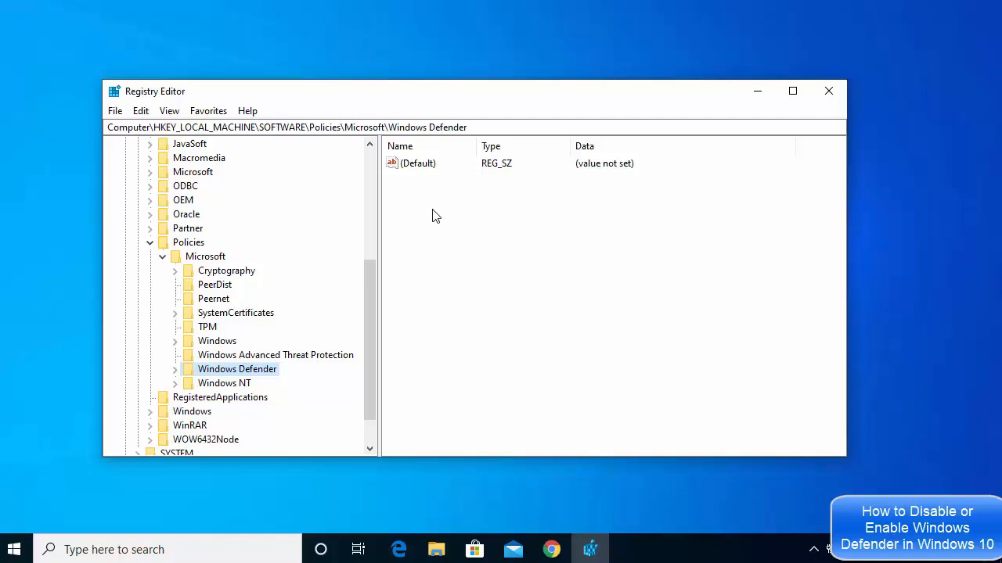
pyautogui.doubleClick(229, 373)
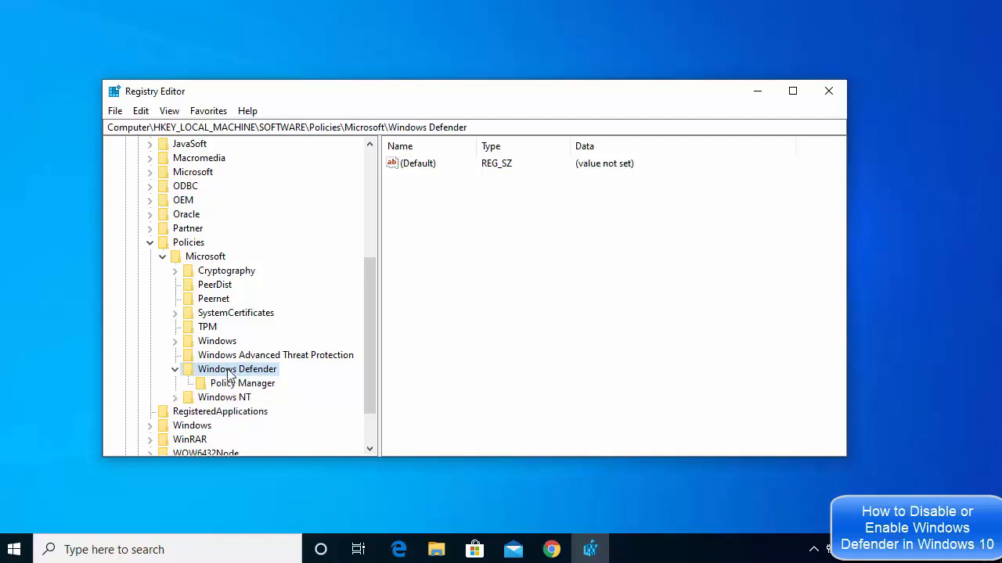
# Step: Create a DWORD (32-bit) value named DisableAntiSpyware in the Windows Defender key
pyautogui.click(451, 222)
pyautogui.rightClick(462, 217)
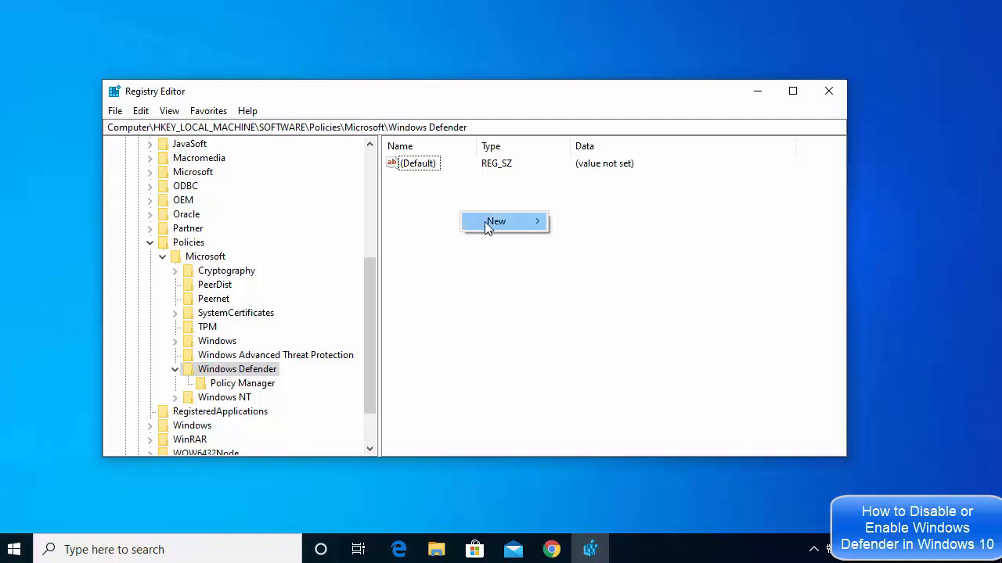
pyautogui.moveTo(485, 222)
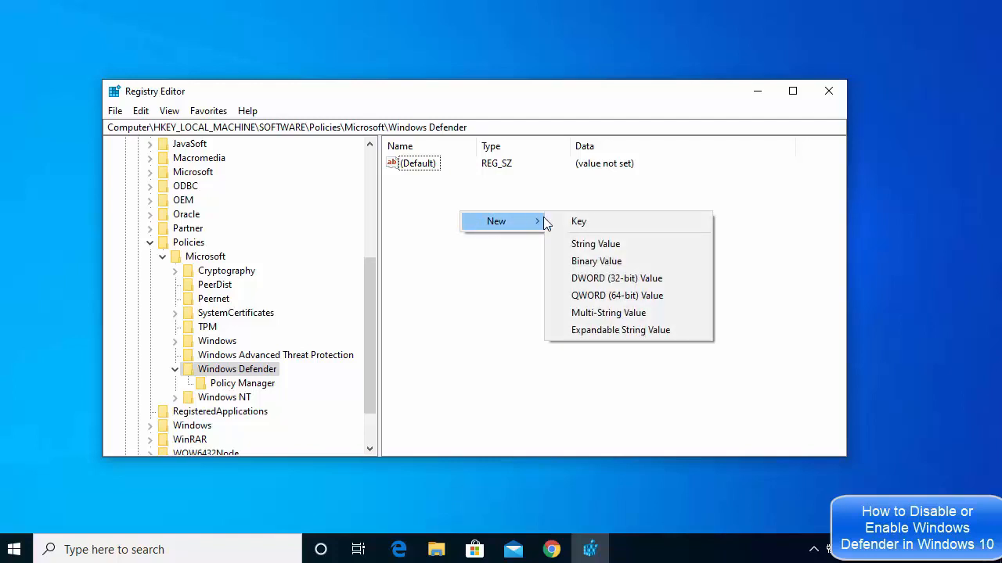
pyautogui.click(583, 280)
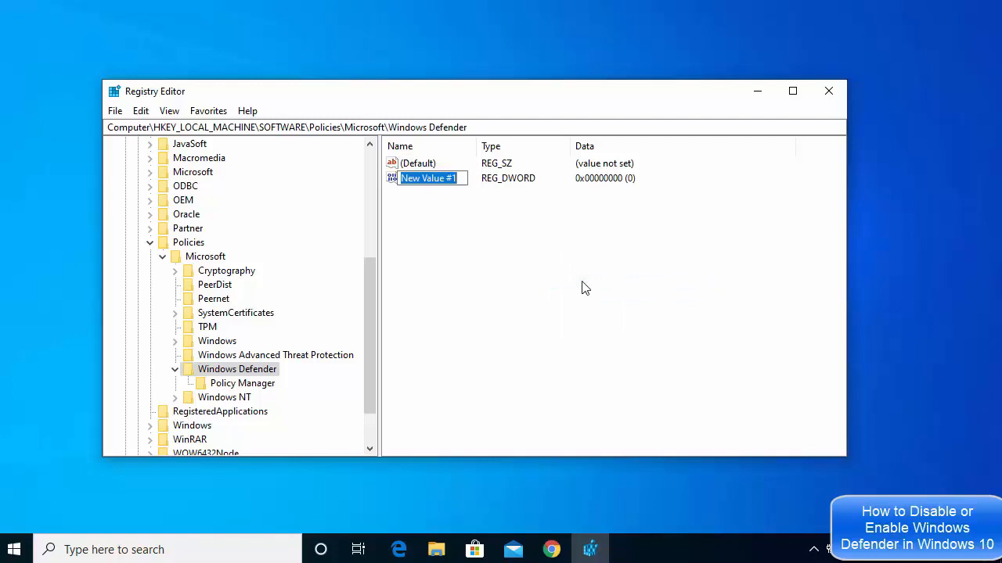
pyautogui.write('DisableAntiSpyware')
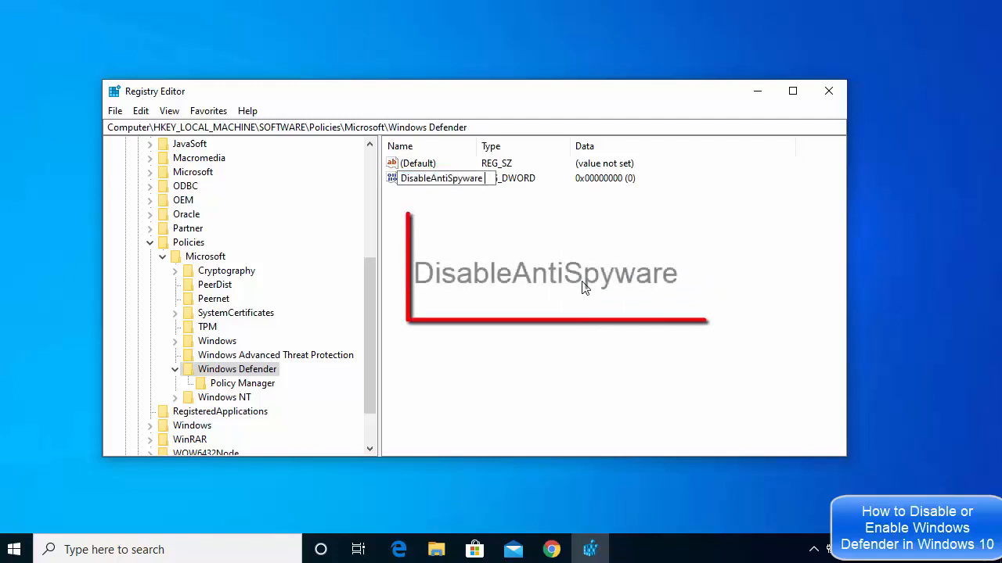
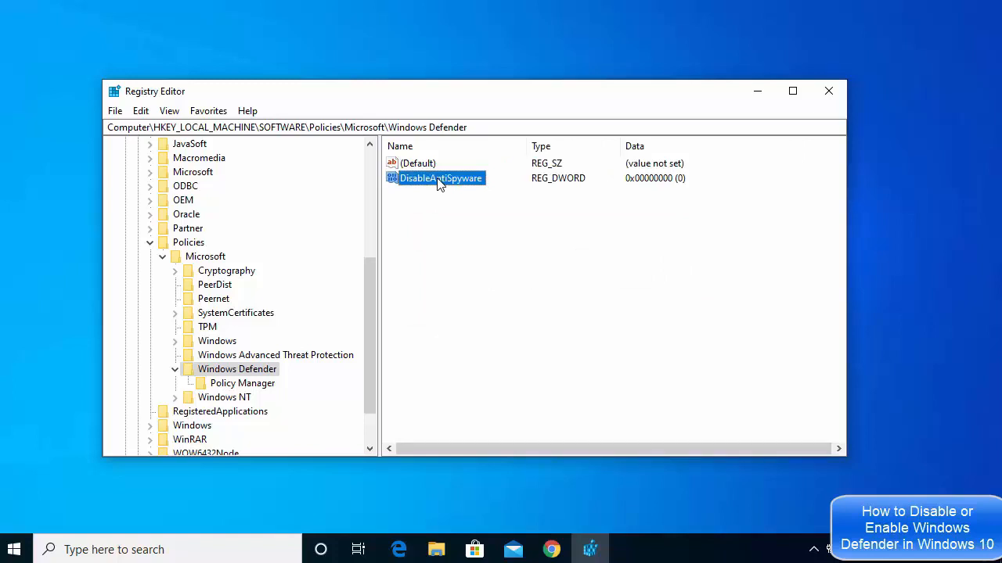
# Step: Set the value data of DisableAntiSpyware to 1 and restart the computer
pyautogui.doubleClick(438, 182)
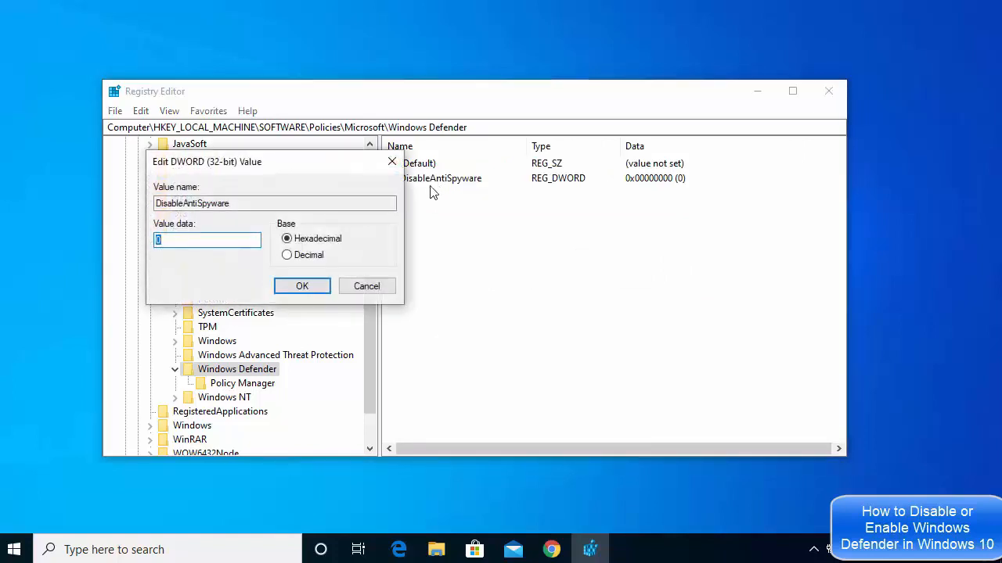
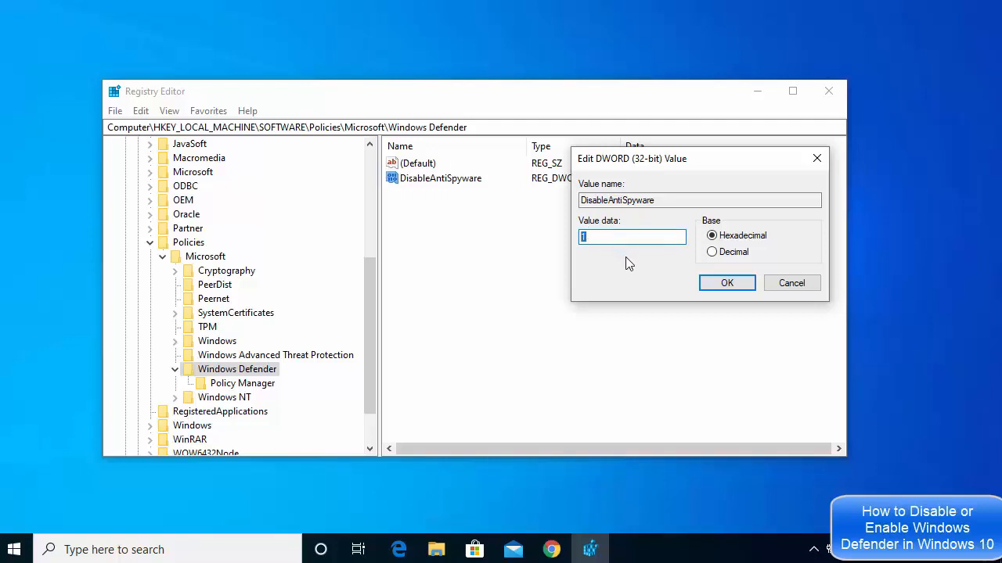
pyautogui.click(715, 286)
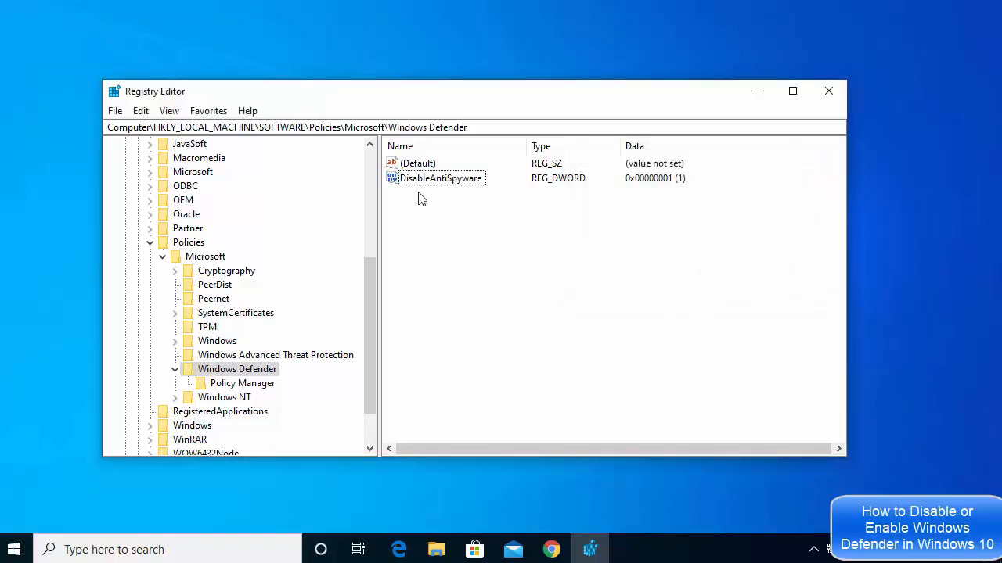
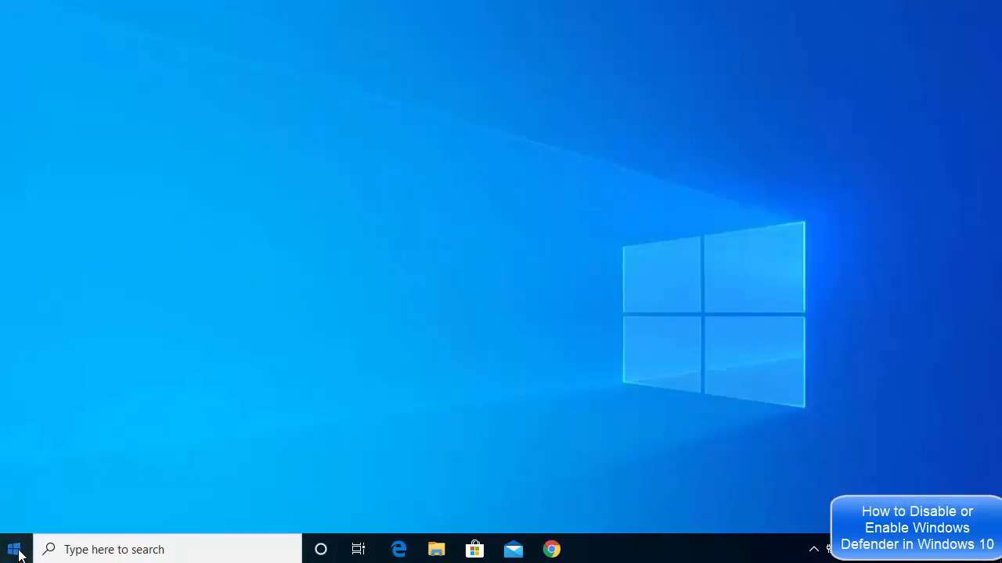
pyautogui.click(14, 550)
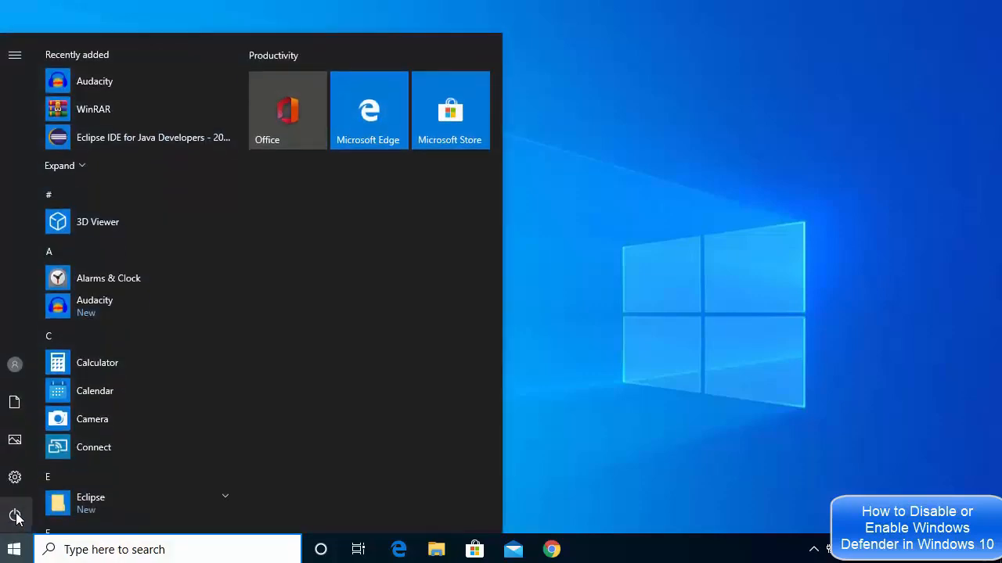
pyautogui.click(15, 516)
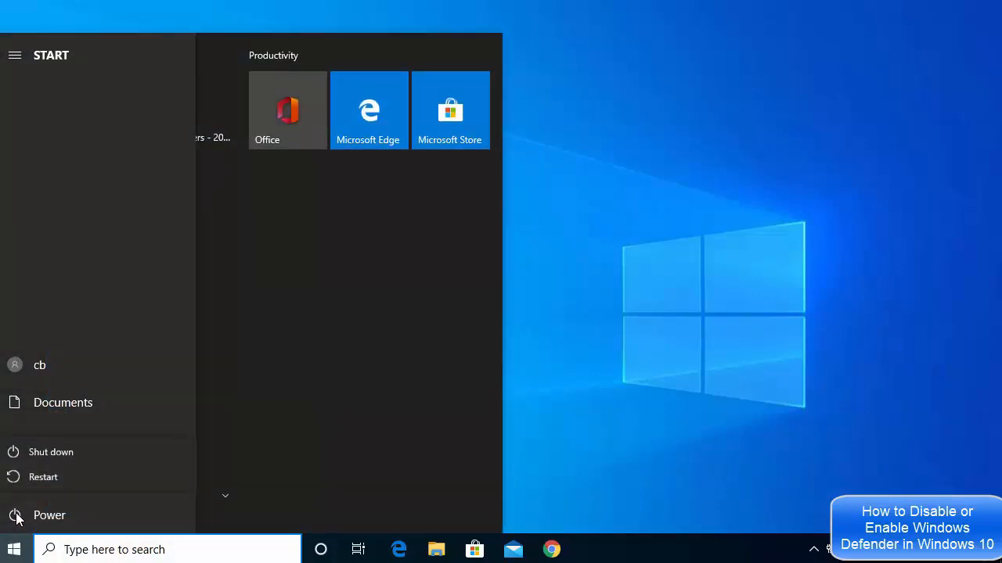
pyautogui.click(38, 479)
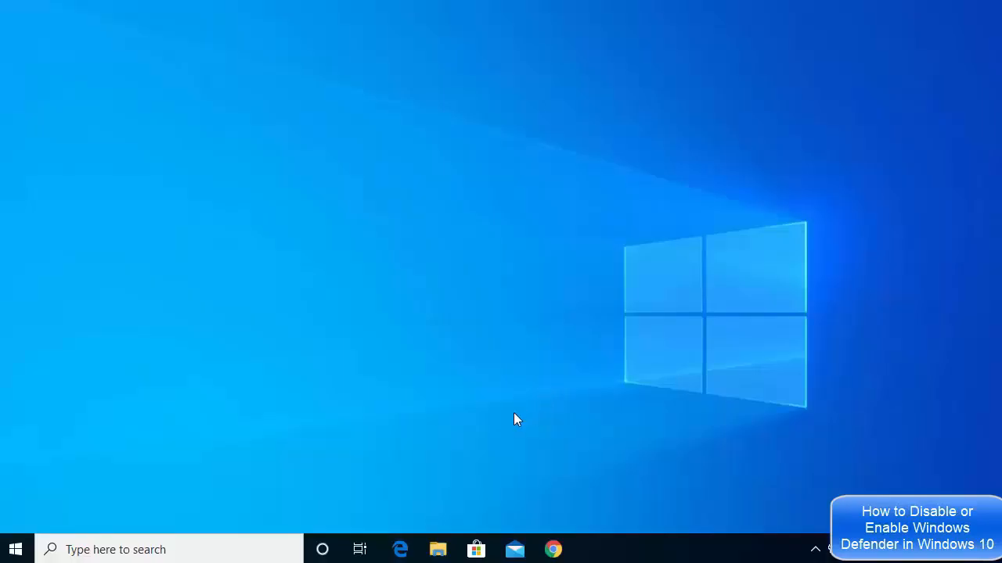
# Step: Open the Virus & threat protection settings of Windows Security from Update & Security in Windows Settings
pyautogui.click(21, 550)
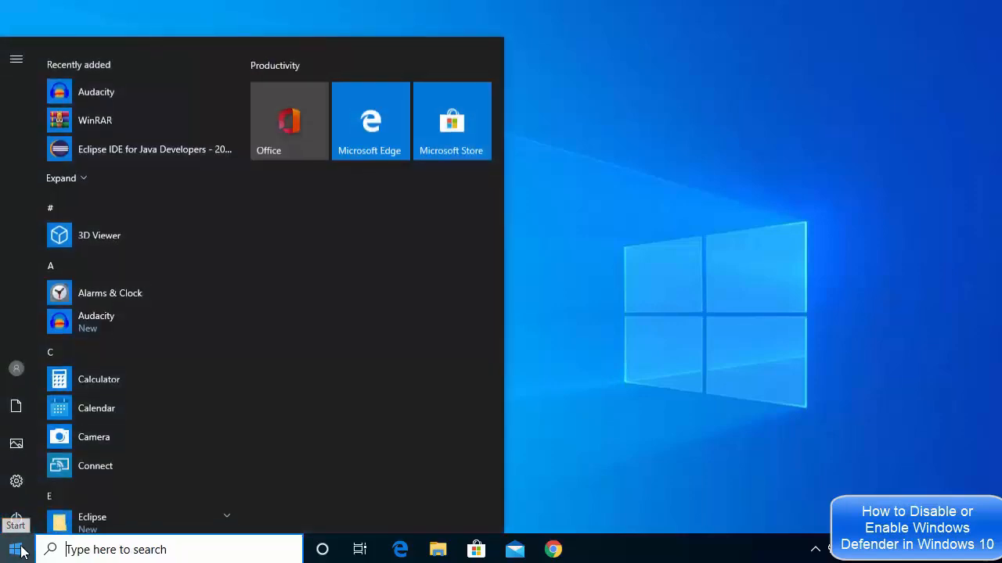
pyautogui.moveTo(16, 484)
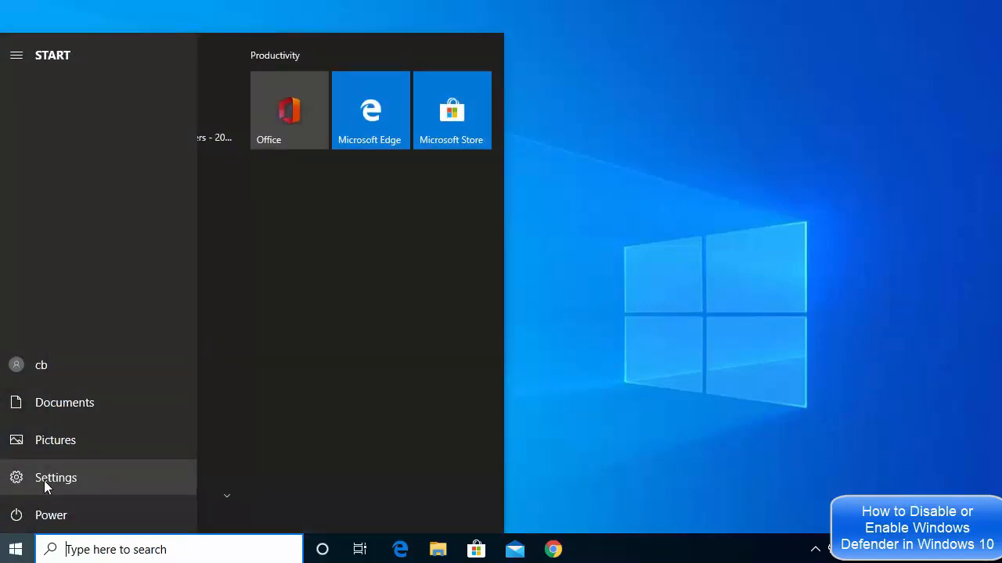
pyautogui.click(45, 481)
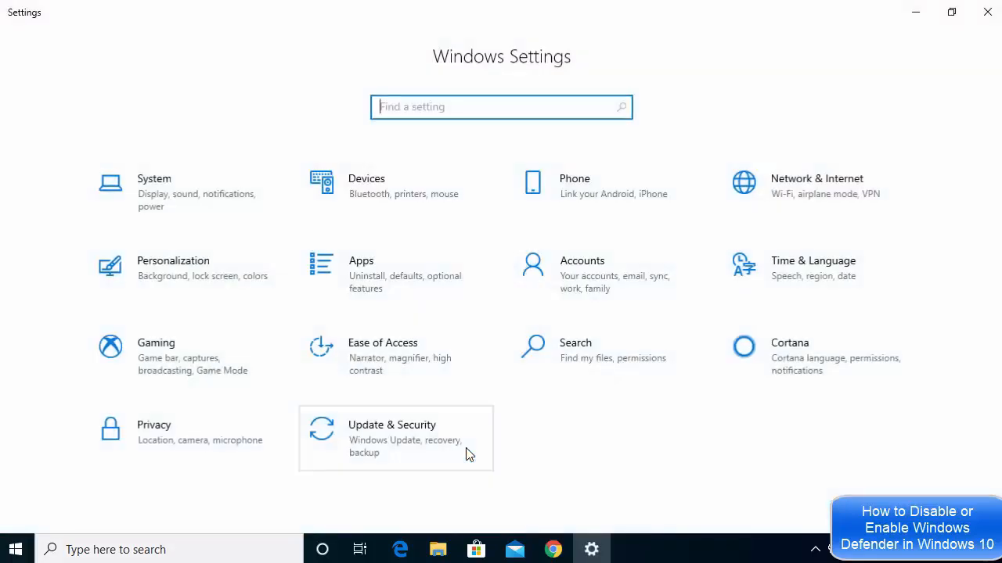
pyautogui.click(436, 445)
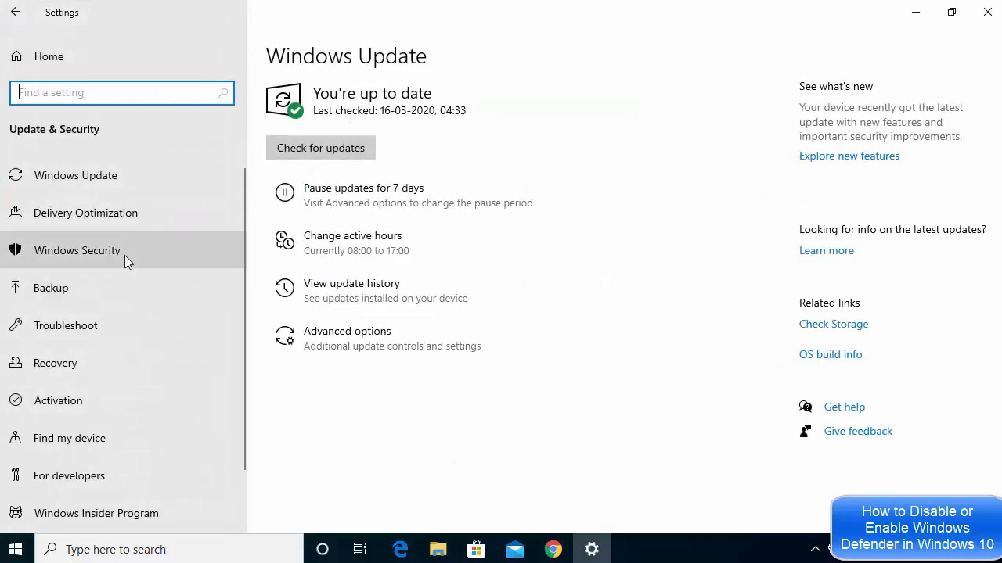
pyautogui.click(125, 255)
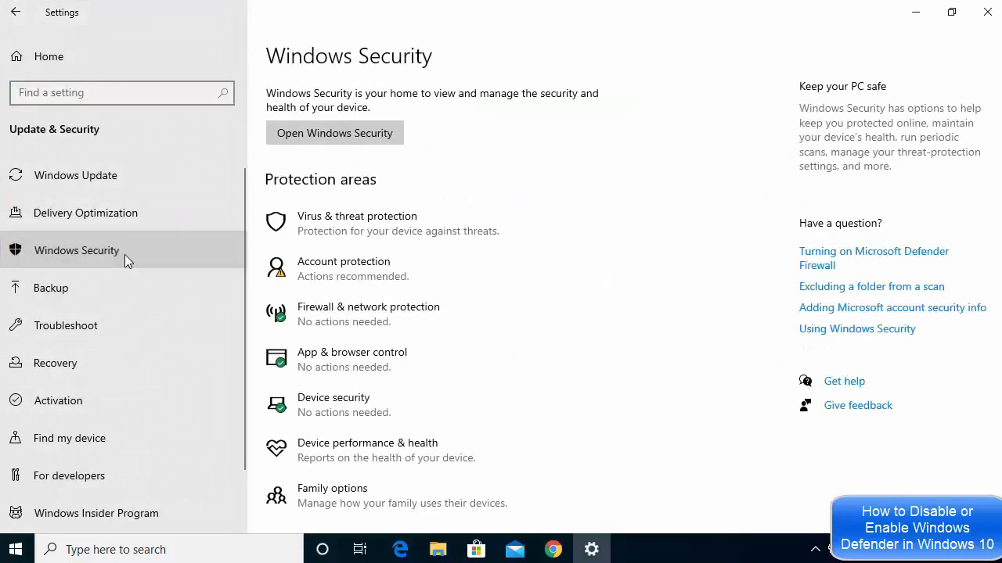
pyautogui.click(343, 232)
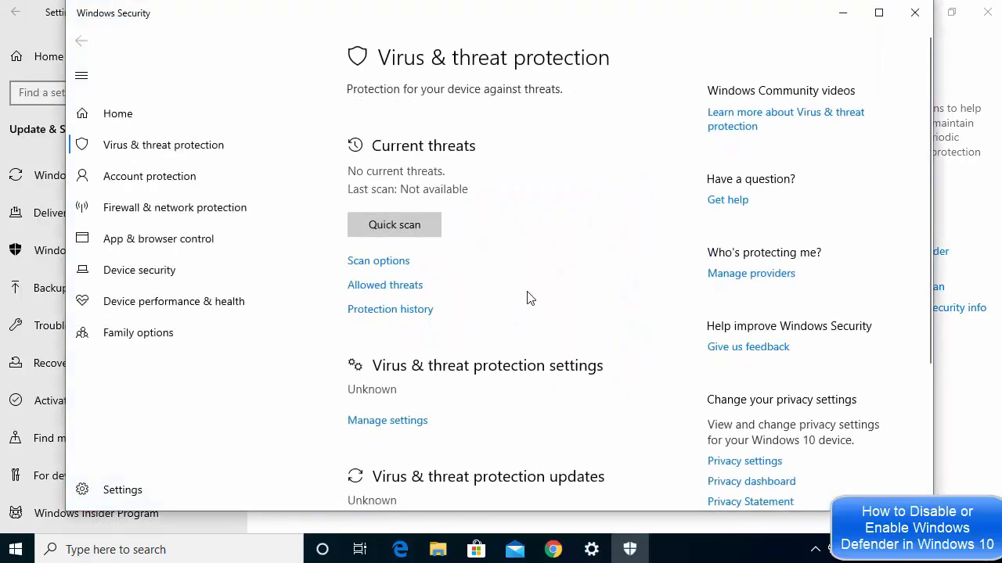
pyautogui.scroll(-2, 501, 296)
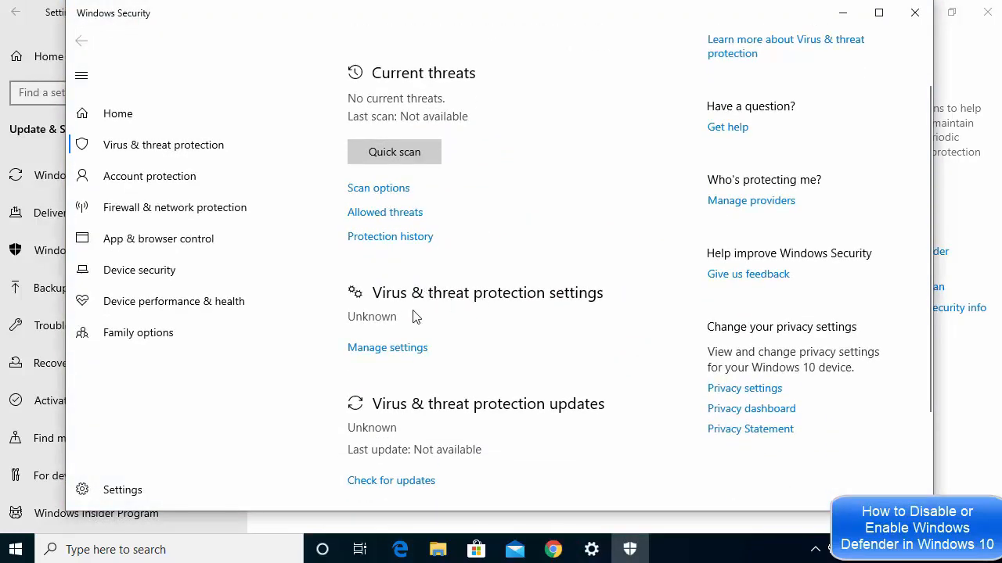
pyautogui.click(390, 354)
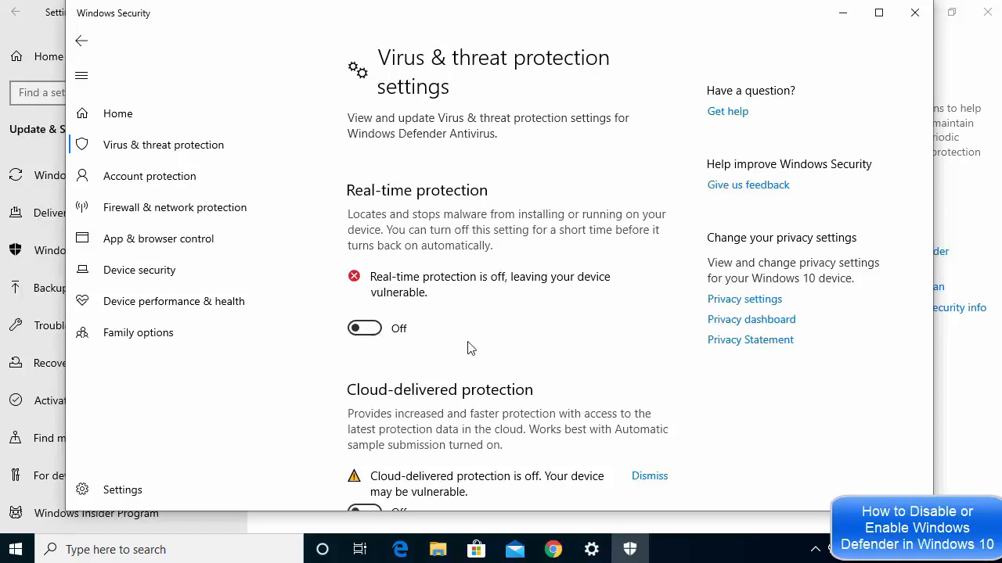
# Step: Try to turn Real-time protection on, allowing Windows Security to make changes, and close the Windows Security and Settings windows
pyautogui.click(378, 329)
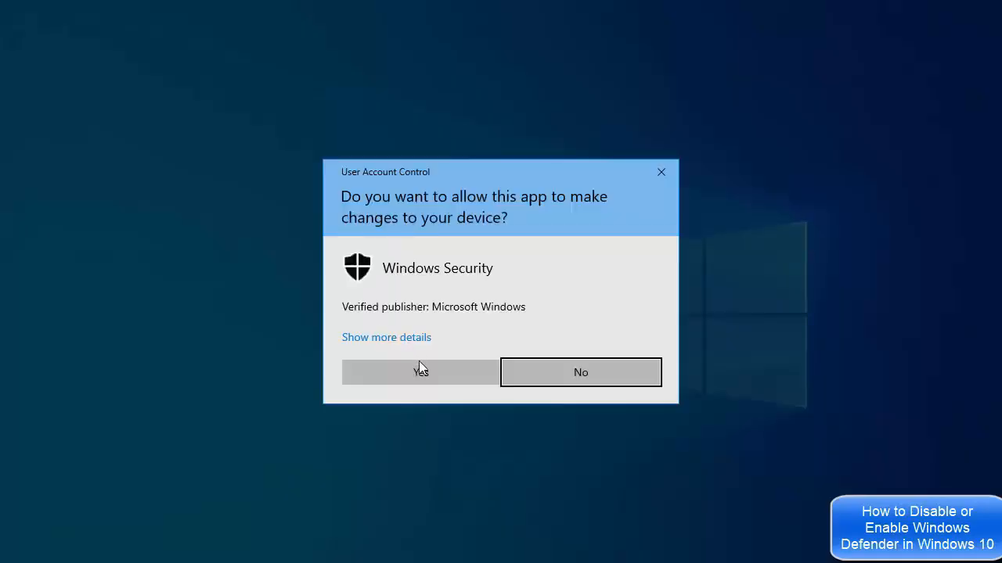
pyautogui.click(425, 373)
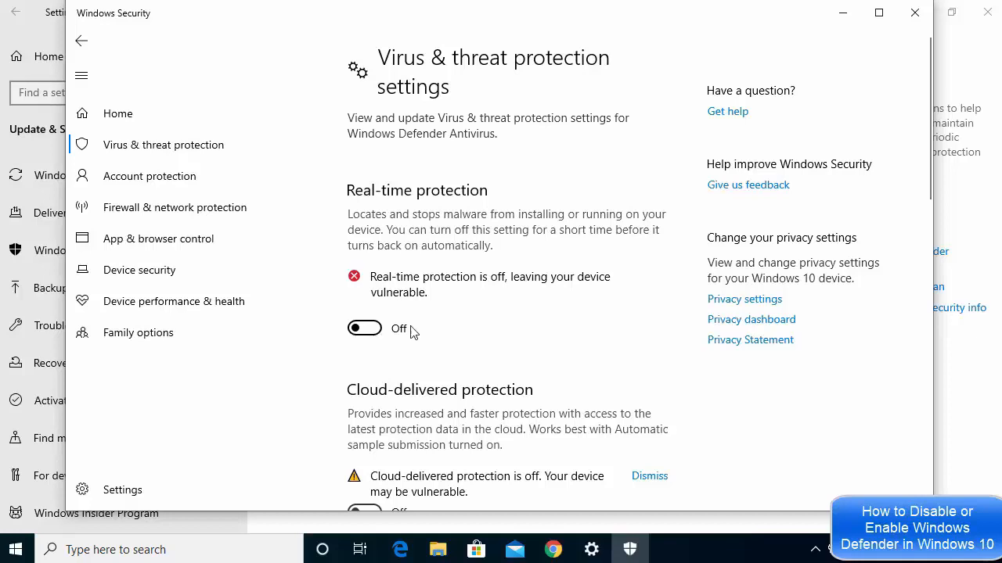
pyautogui.click(914, 13)
pyautogui.click(985, 17)
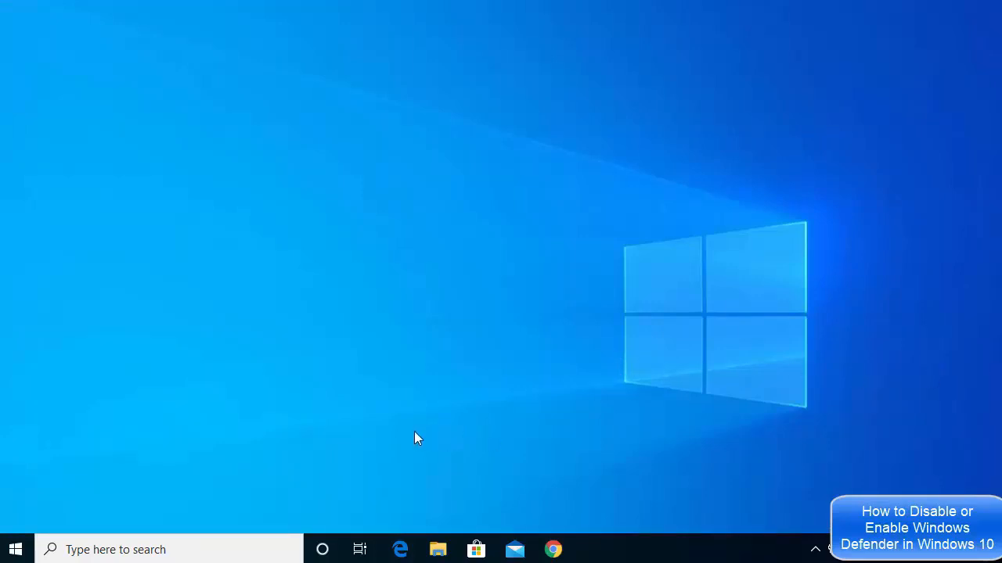
# Step: Search Windows for regedt and open Registry Editor, allowing it to make changes to the device
pyautogui.click(182, 546)
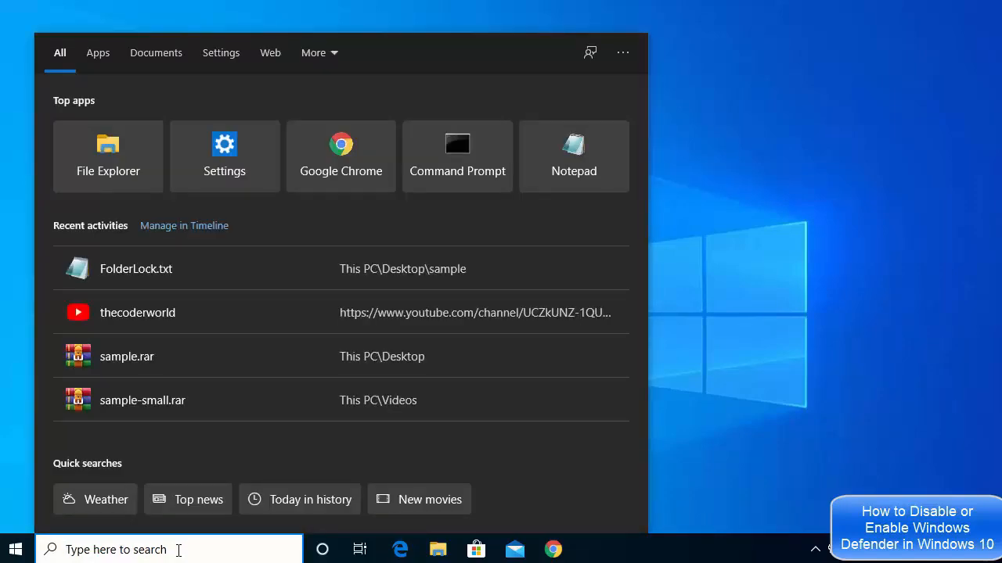
pyautogui.click(180, 546)
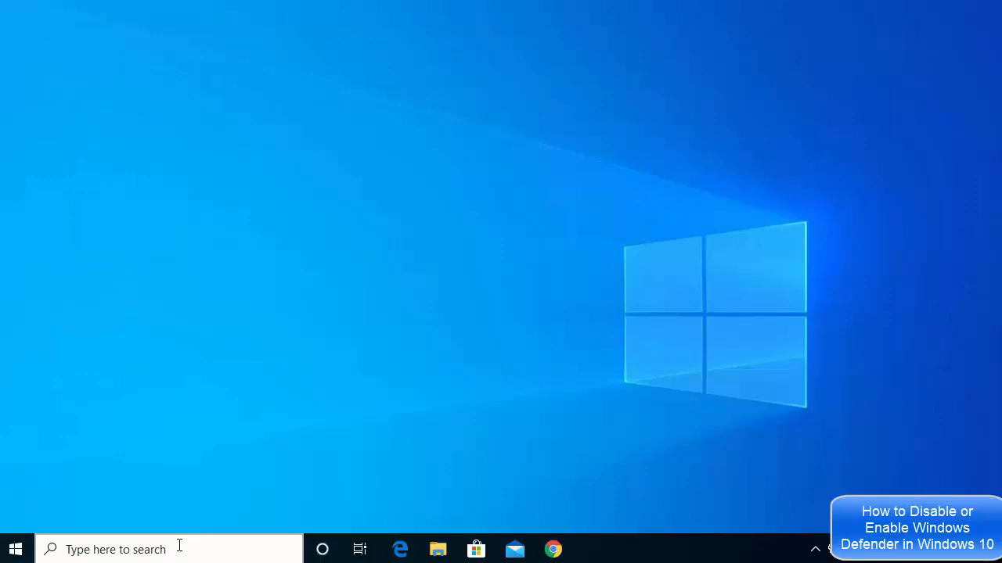
pyautogui.click(179, 547)
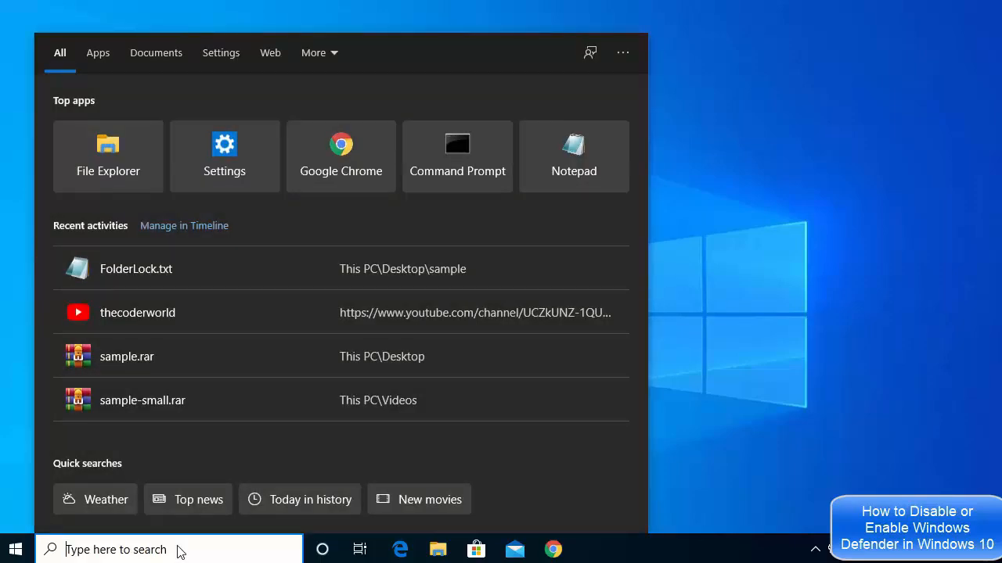
pyautogui.write('reg')
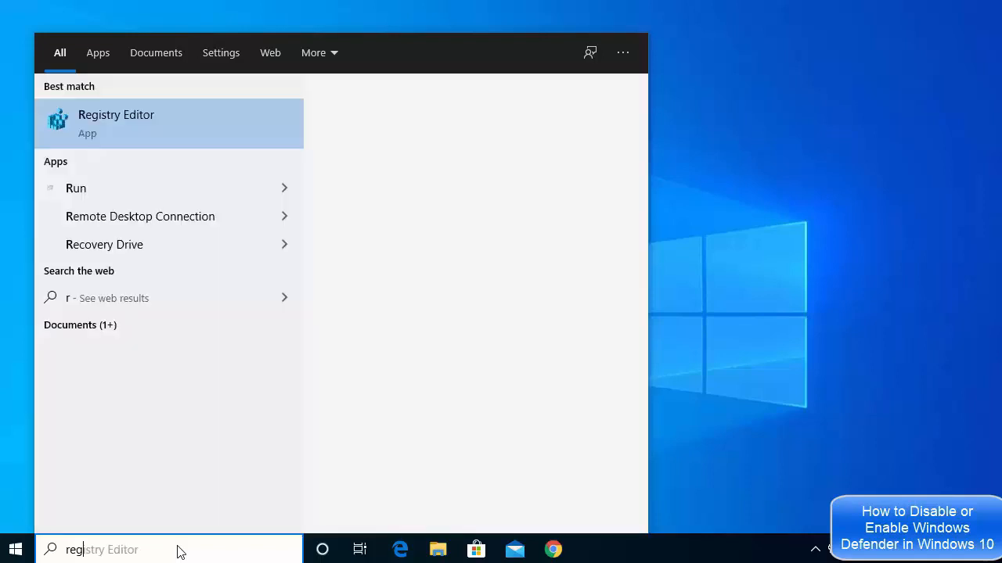
pyautogui.write('edt')
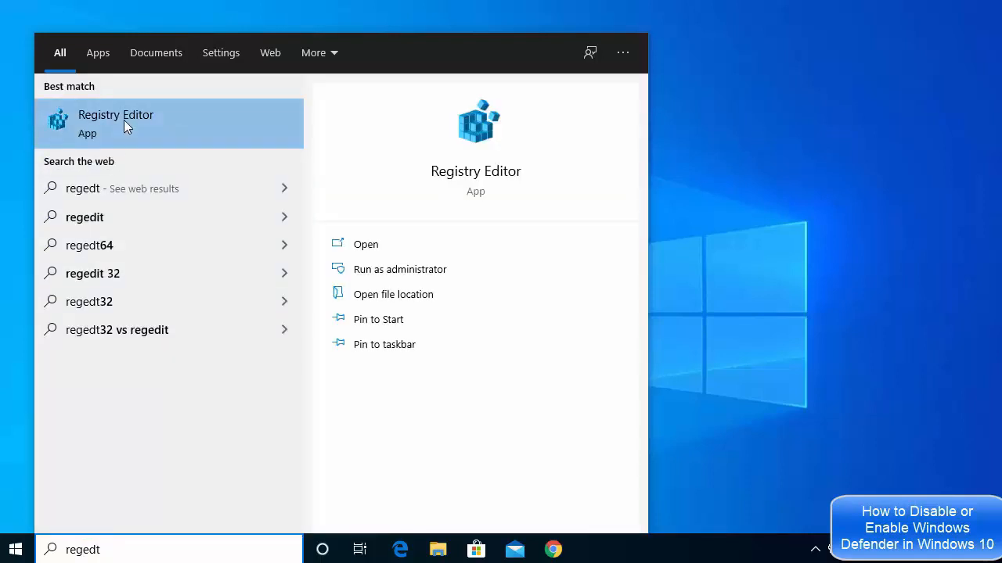
pyautogui.click(124, 121)
pyautogui.click(392, 371)
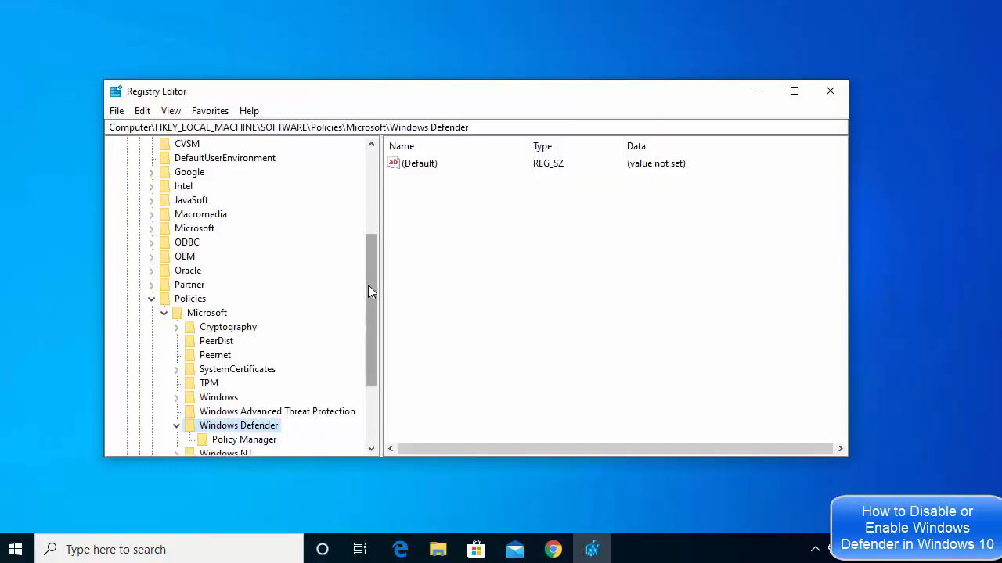
# Step: Create a DWORD (32-bit) value named DisableAntiSpyware with data 0 in the Policies\Microsoft\Windows Defender key, and close Registry Editor
pyautogui.moveTo(369, 290); pyautogui.dragTo(368, 197)
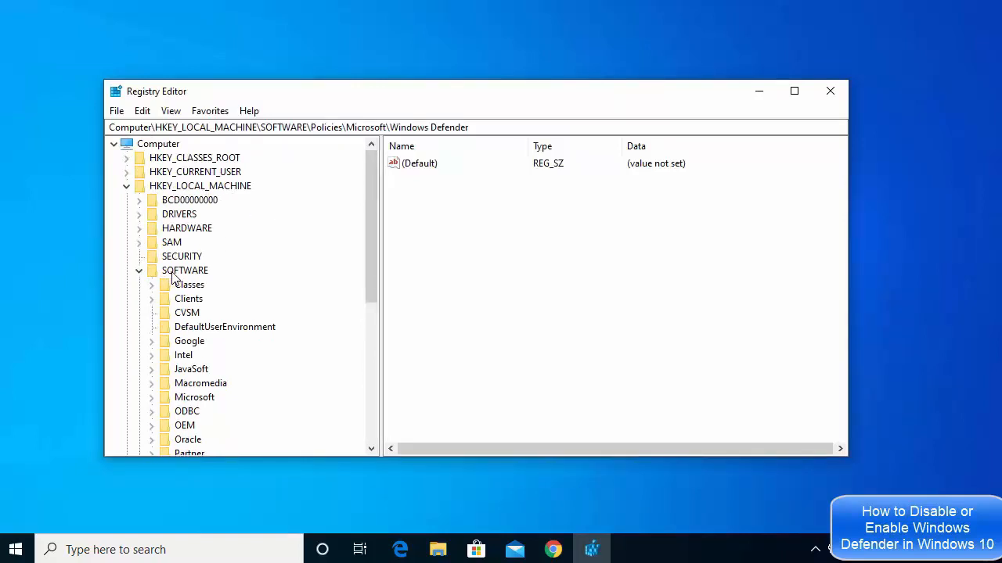
pyautogui.moveTo(373, 288); pyautogui.dragTo(367, 362)
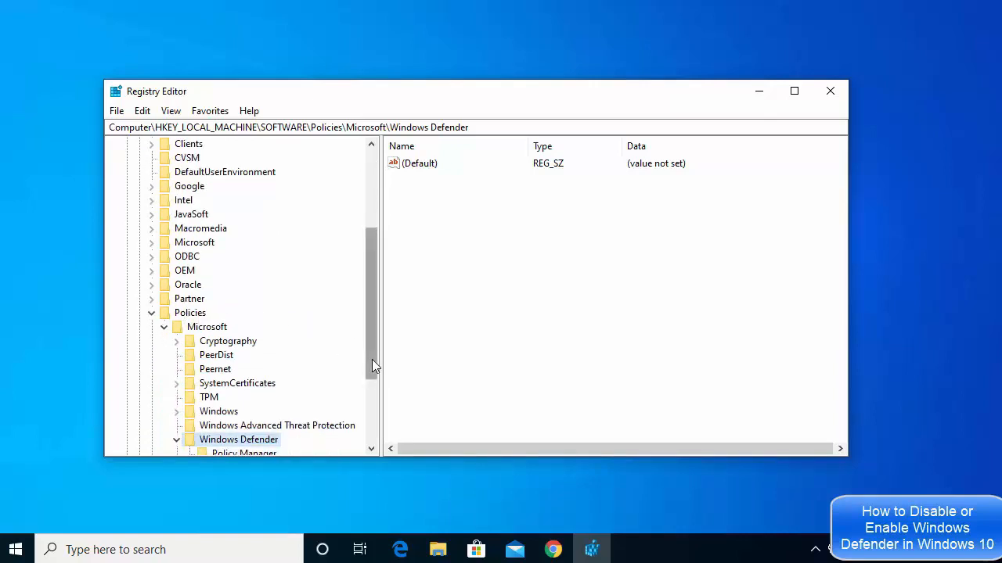
pyautogui.moveTo(372, 359); pyautogui.dragTo(366, 407)
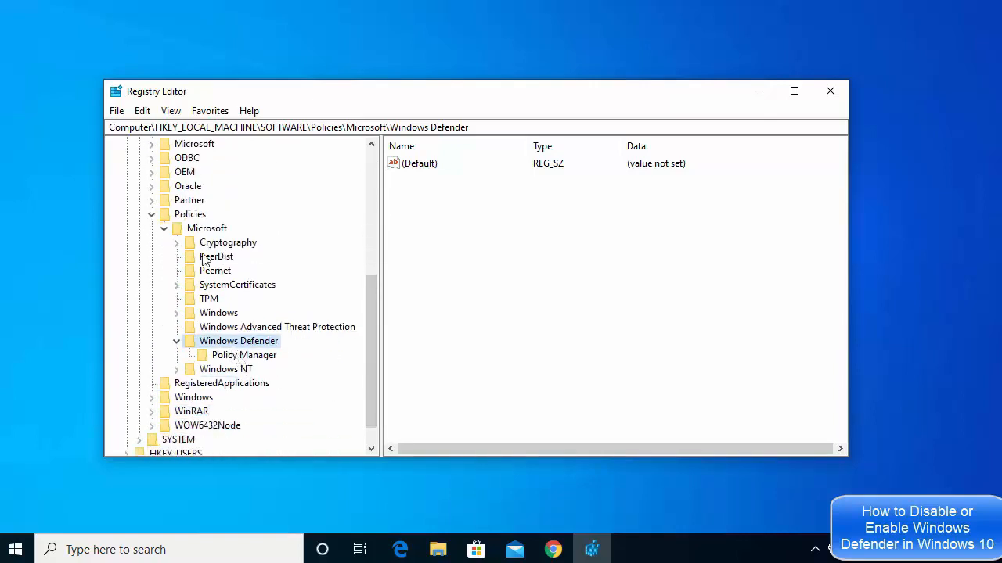
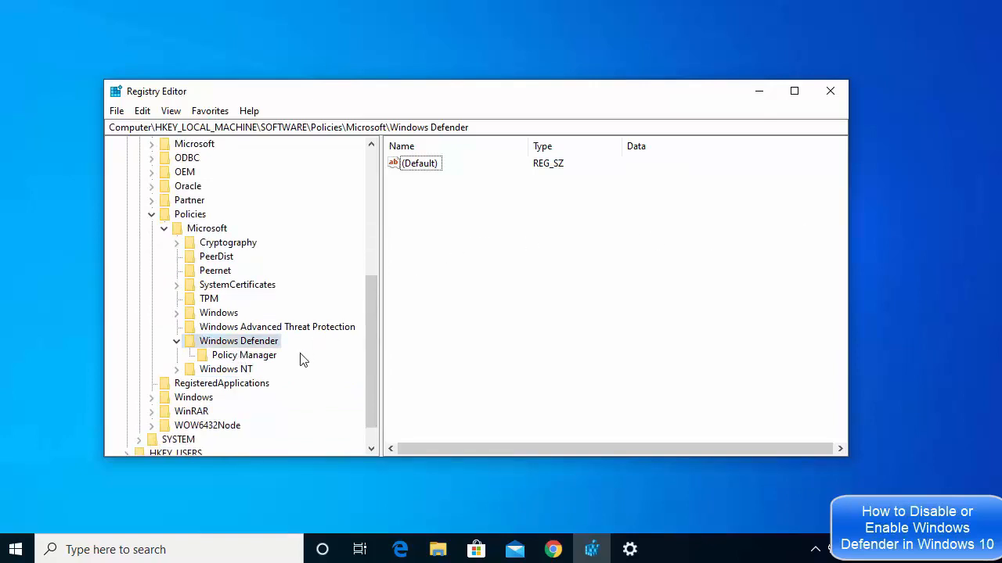
pyautogui.rightClick(468, 219)
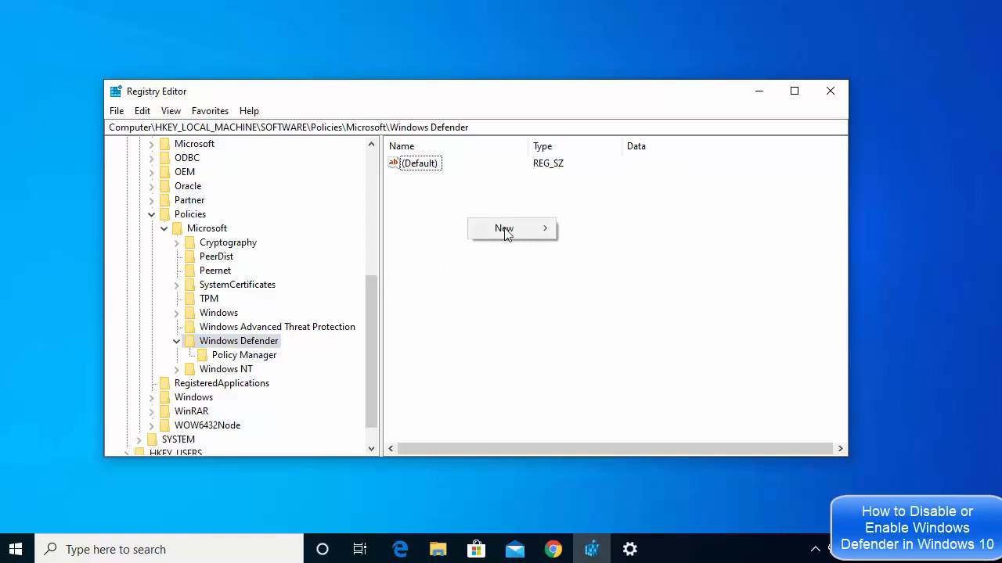
pyautogui.moveTo(510, 232)
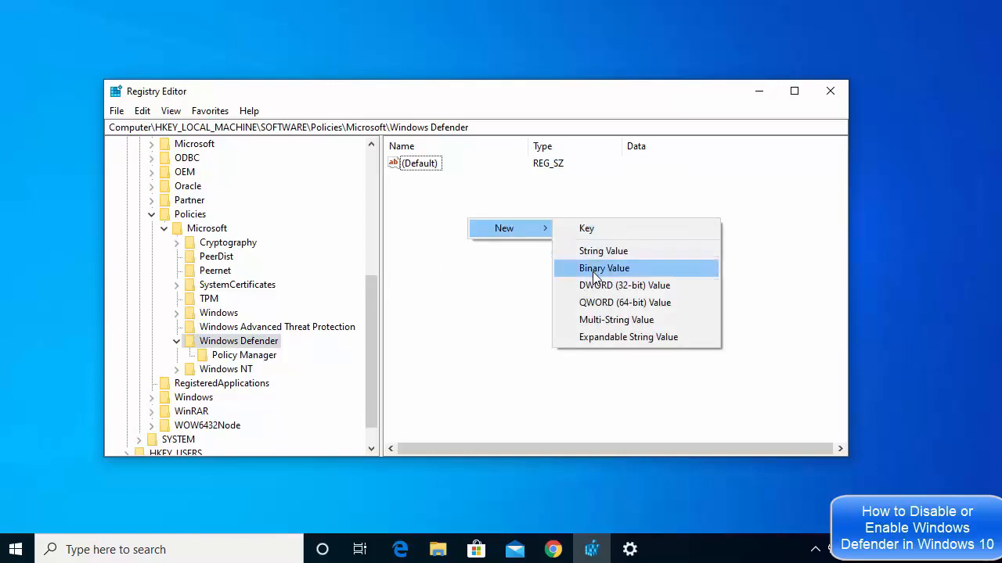
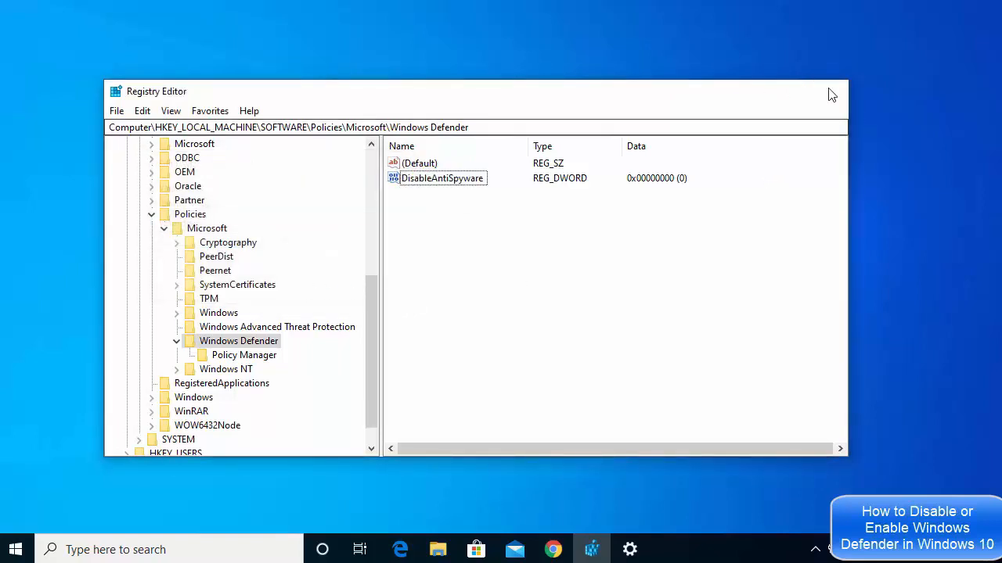
pyautogui.click(830, 91)
# Step: Return to Settings, check Real-time protection in the Virus & threat protection settings, and close Windows Security
pyautogui.click(591, 550)
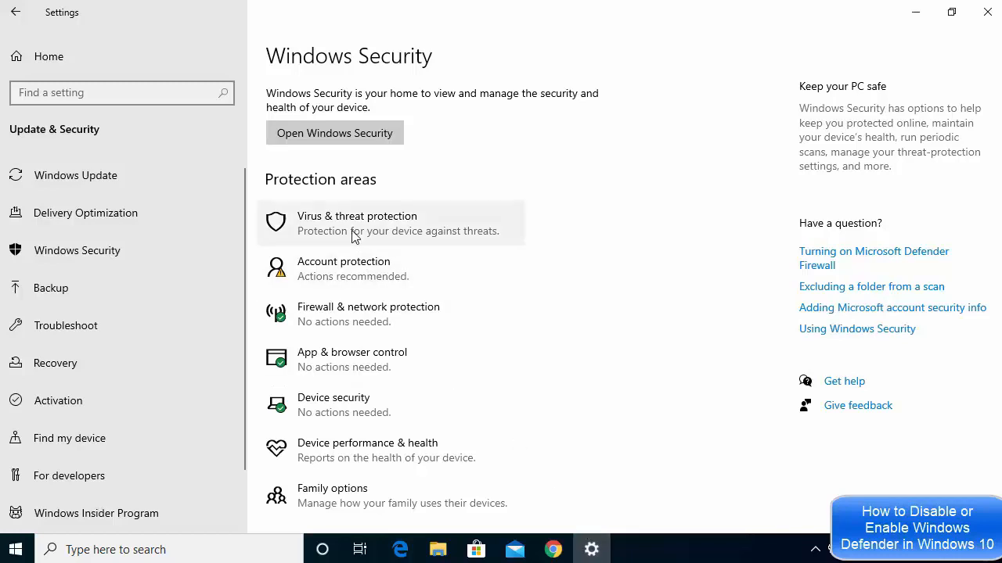
pyautogui.click(353, 237)
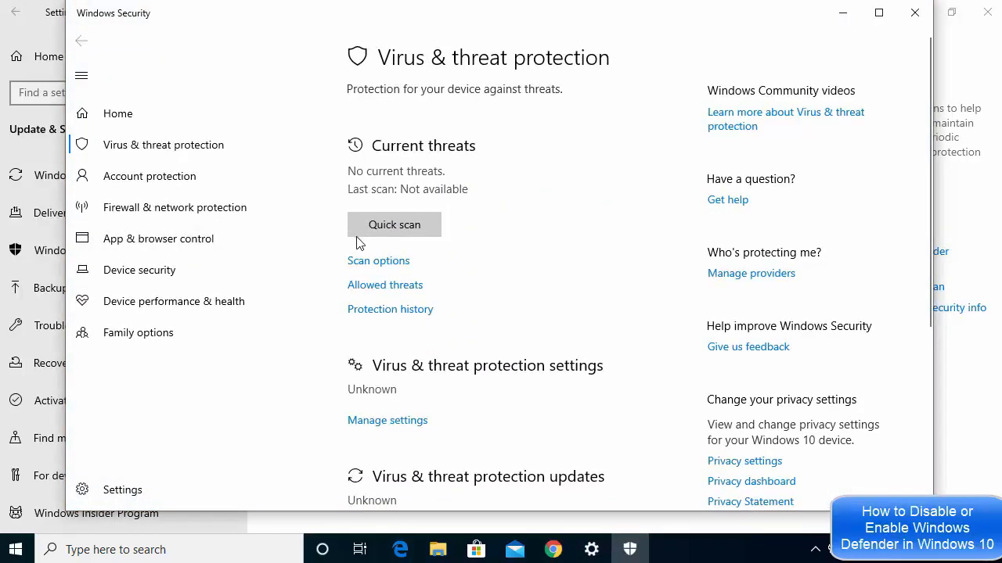
pyautogui.click(387, 420)
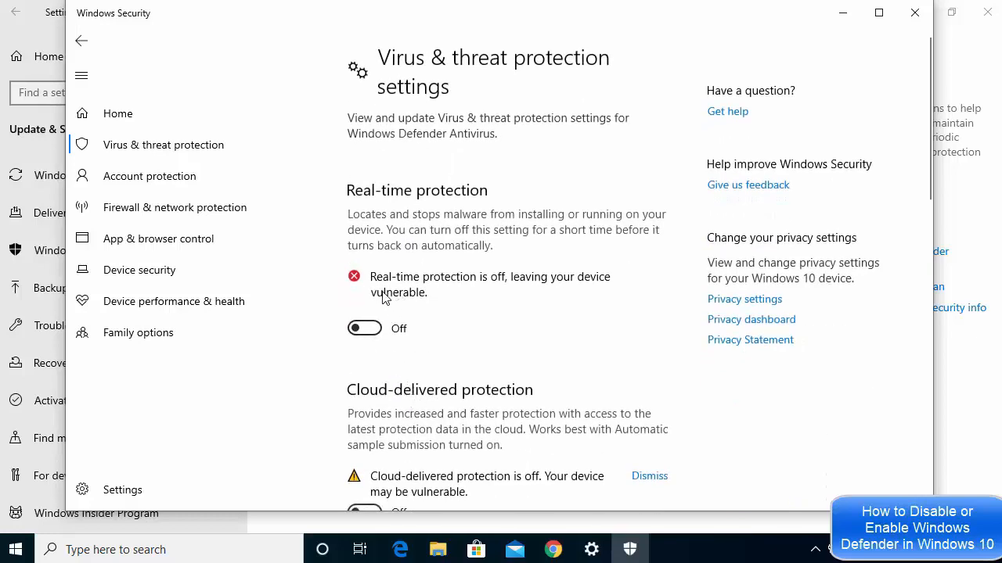
pyautogui.click(914, 13)
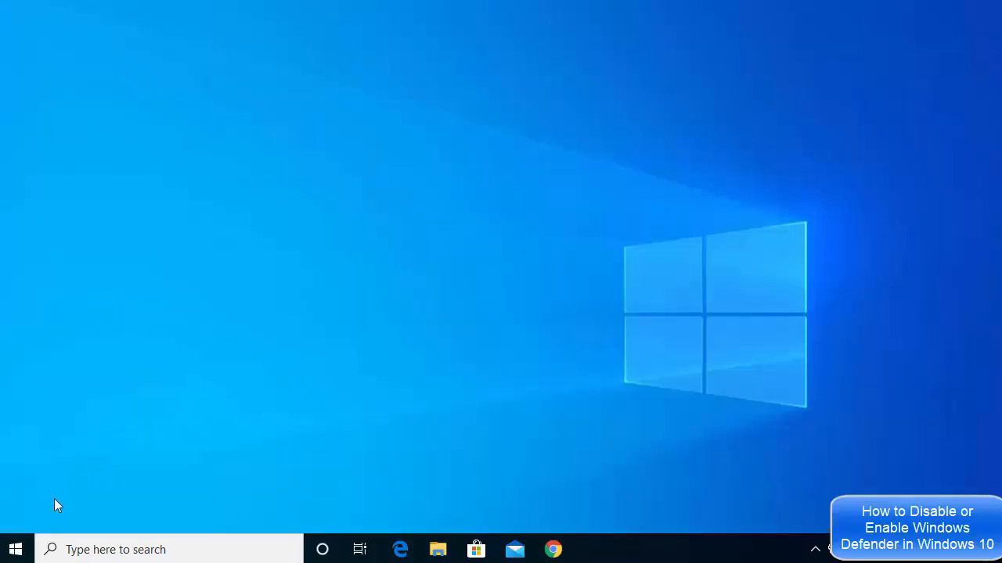
# Step: Open Windows Security's Virus & threat protection settings from the Update & Security section of Windows Settings and check the Real-time protection state
pyautogui.click(15, 549)
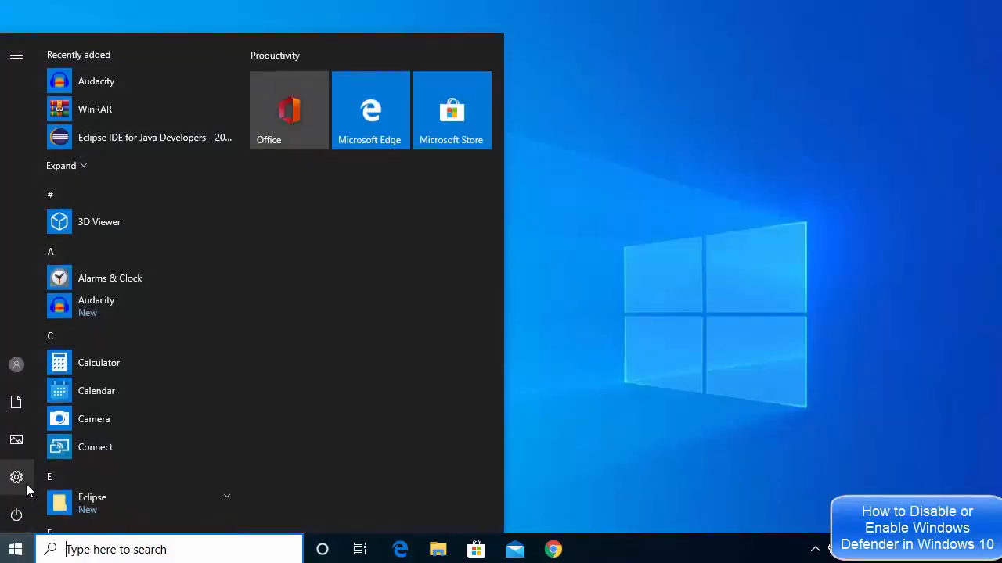
pyautogui.click(25, 483)
pyautogui.click(16, 549)
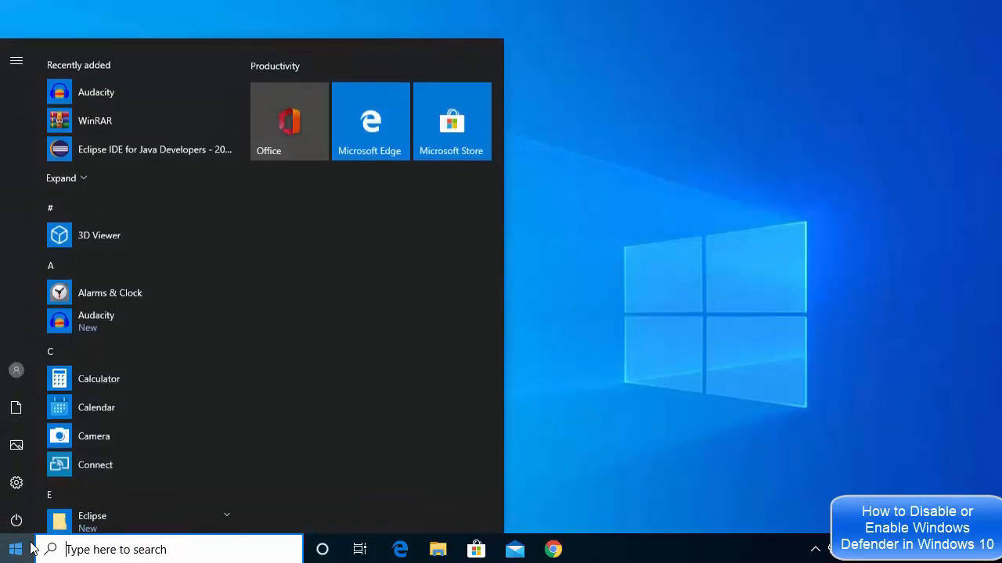
pyautogui.click(28, 483)
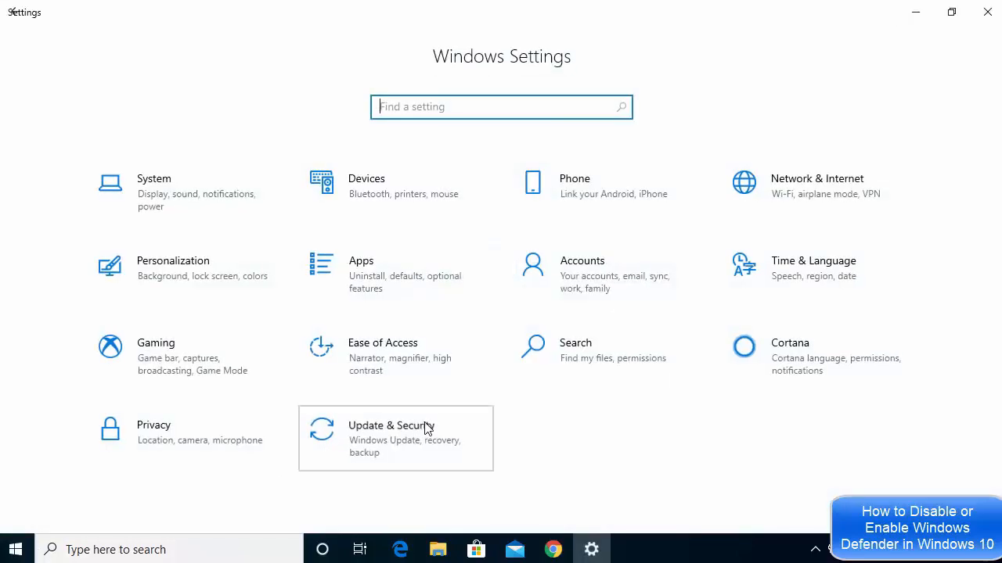
pyautogui.click(426, 429)
pyautogui.click(116, 253)
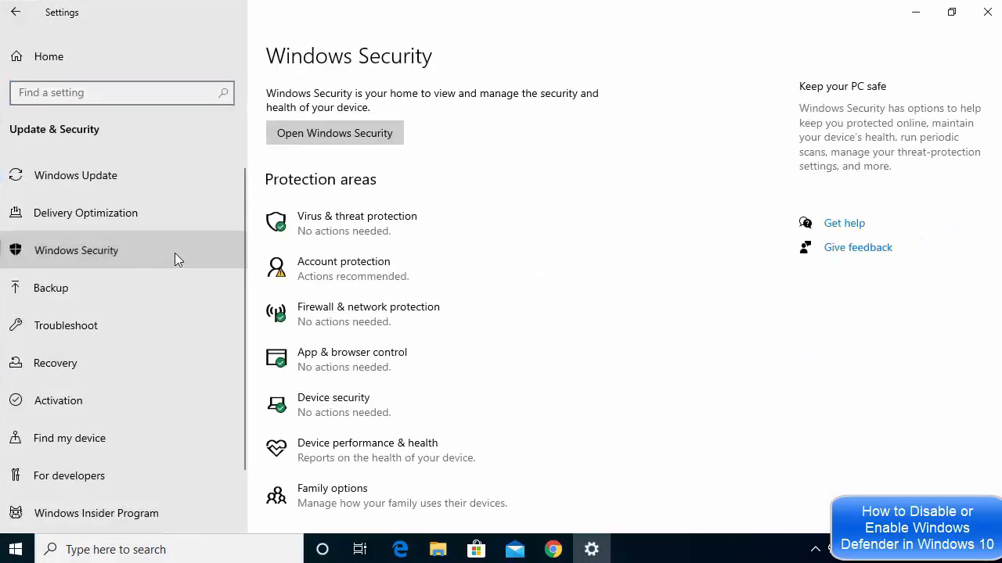
pyautogui.click(353, 225)
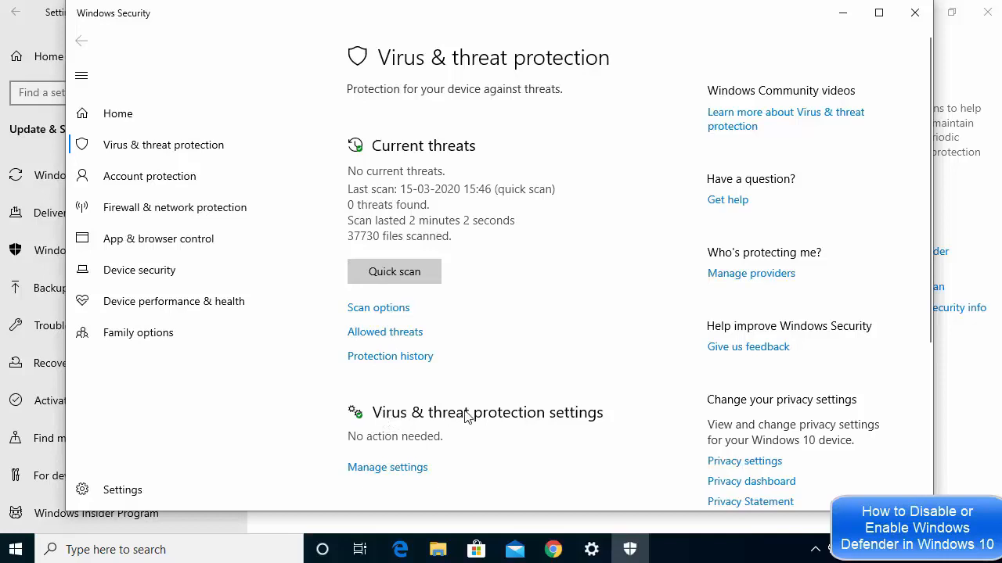
pyautogui.click(397, 468)
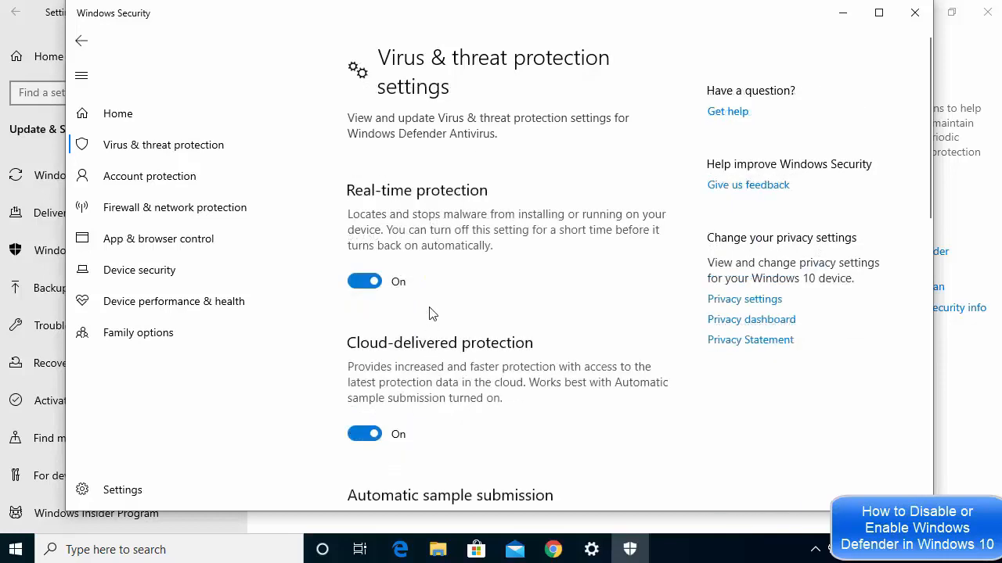